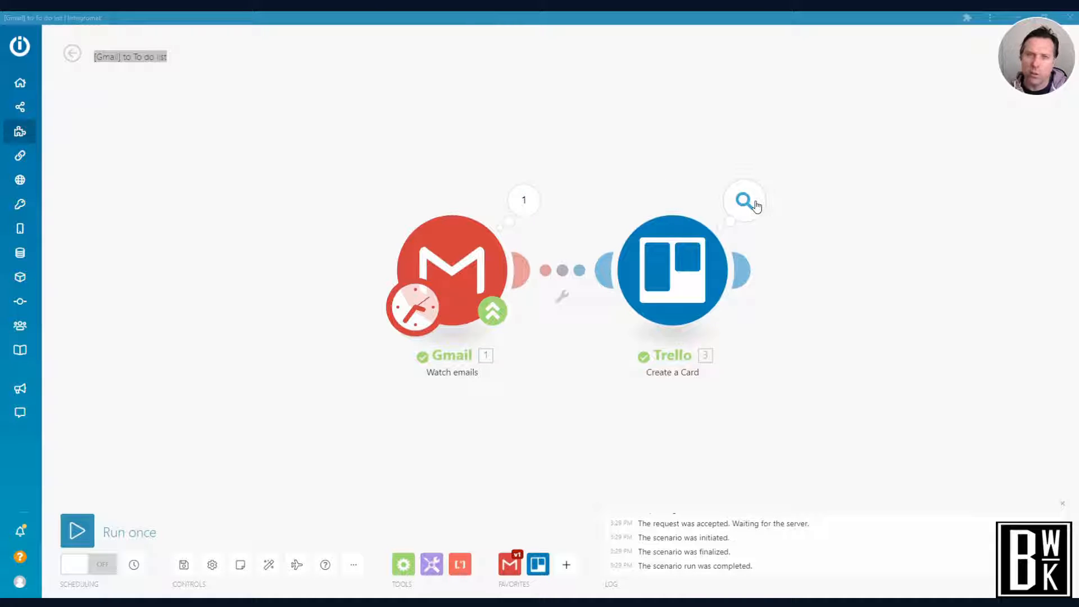
# Bring up the BWK_Business board in Trello and examine the description of the first Airtable Updates card
pyautogui.moveTo(739, 270)
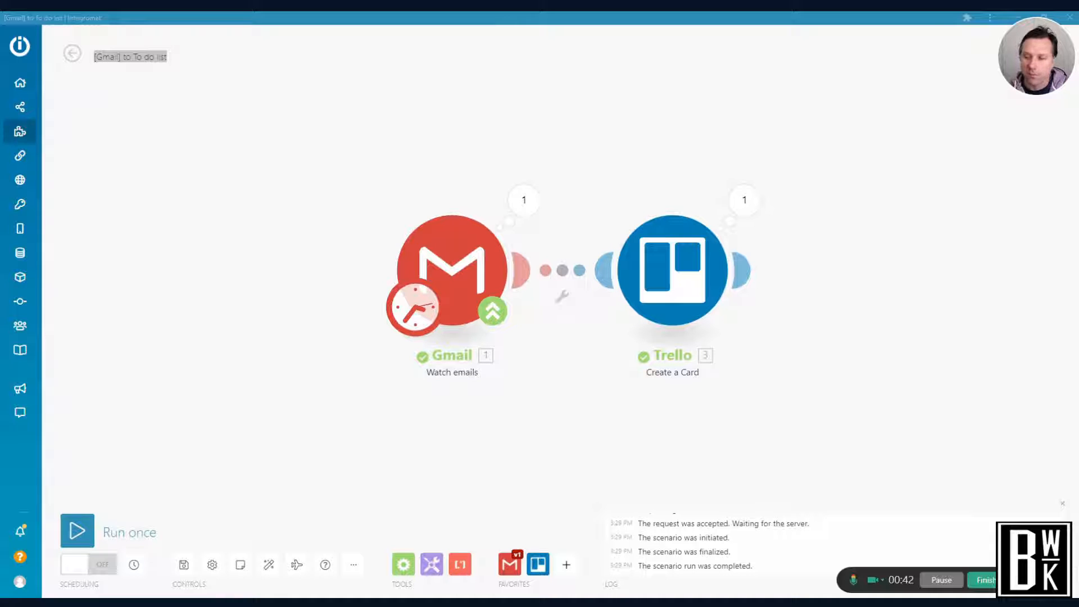
pyautogui.click(942, 581)
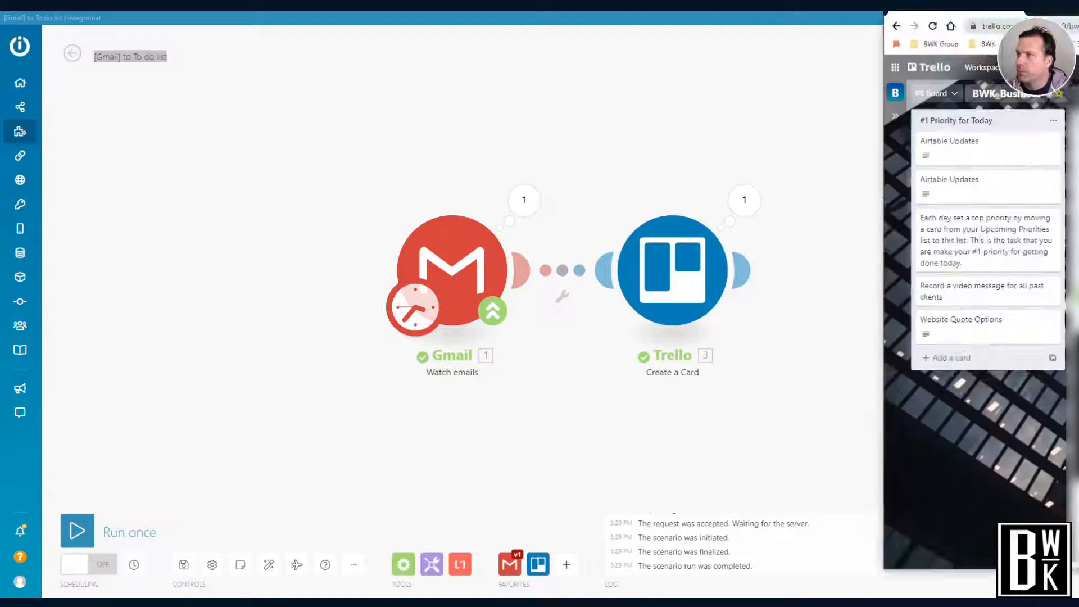
pyautogui.moveTo(1078, 8); pyautogui.dragTo(704, 99)
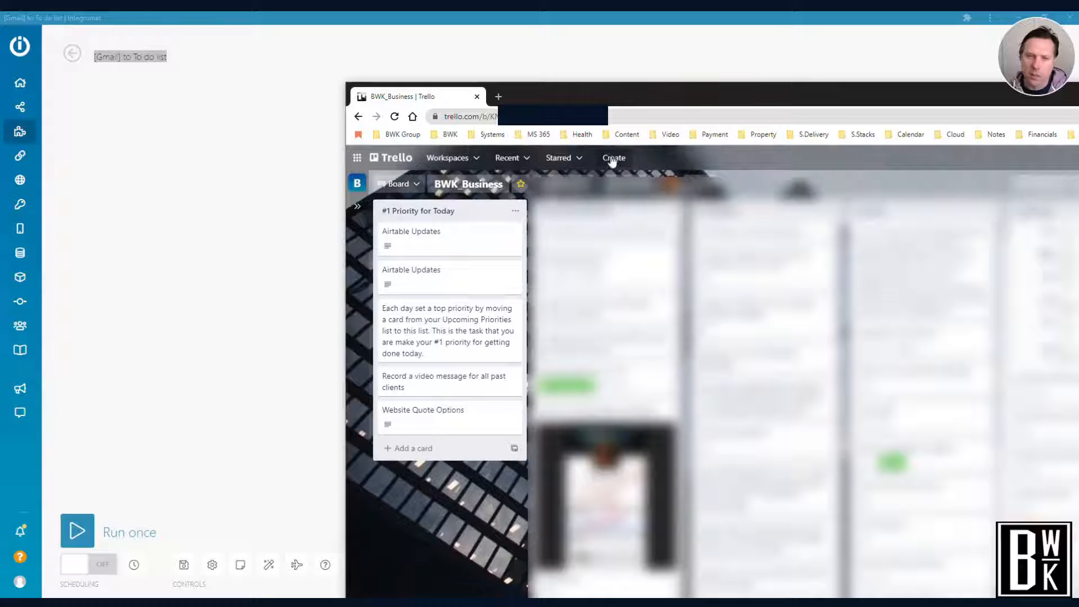
pyautogui.click(442, 236)
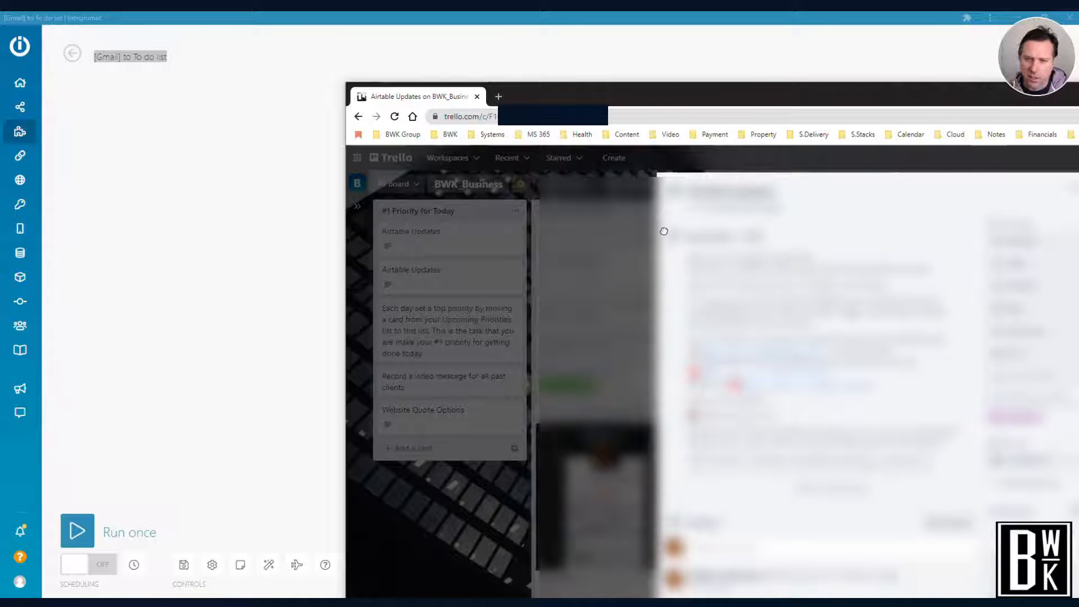
pyautogui.click(600, 220)
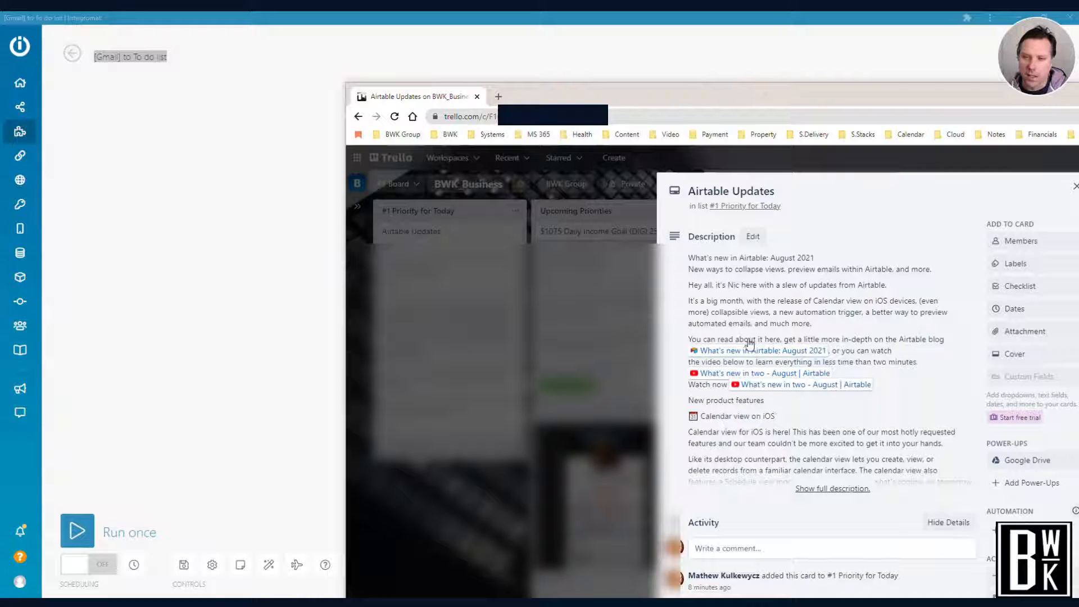
pyautogui.click(521, 345)
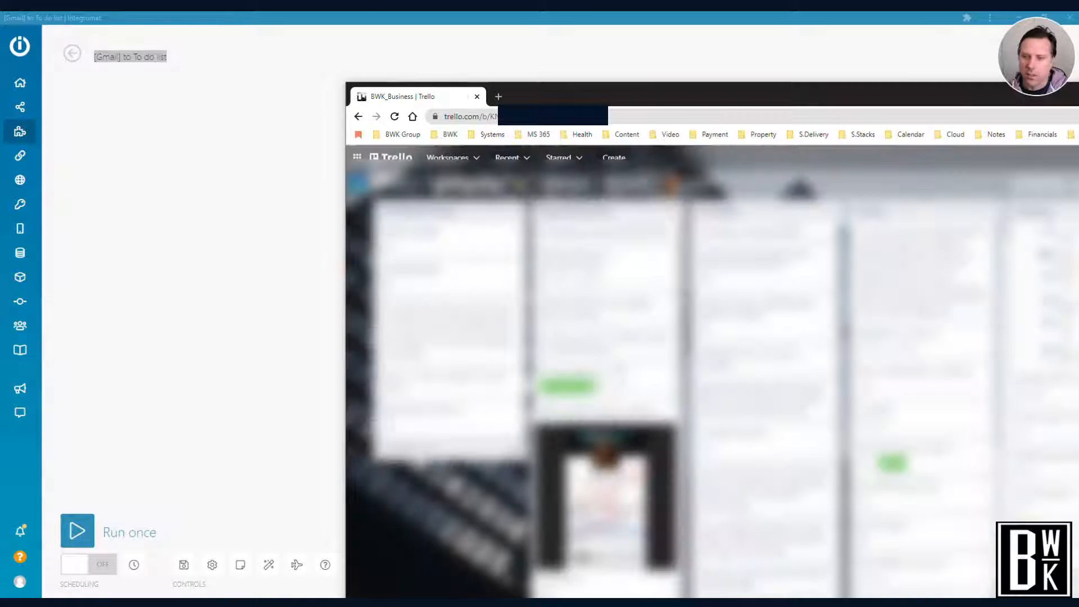
pyautogui.click(986, 602)
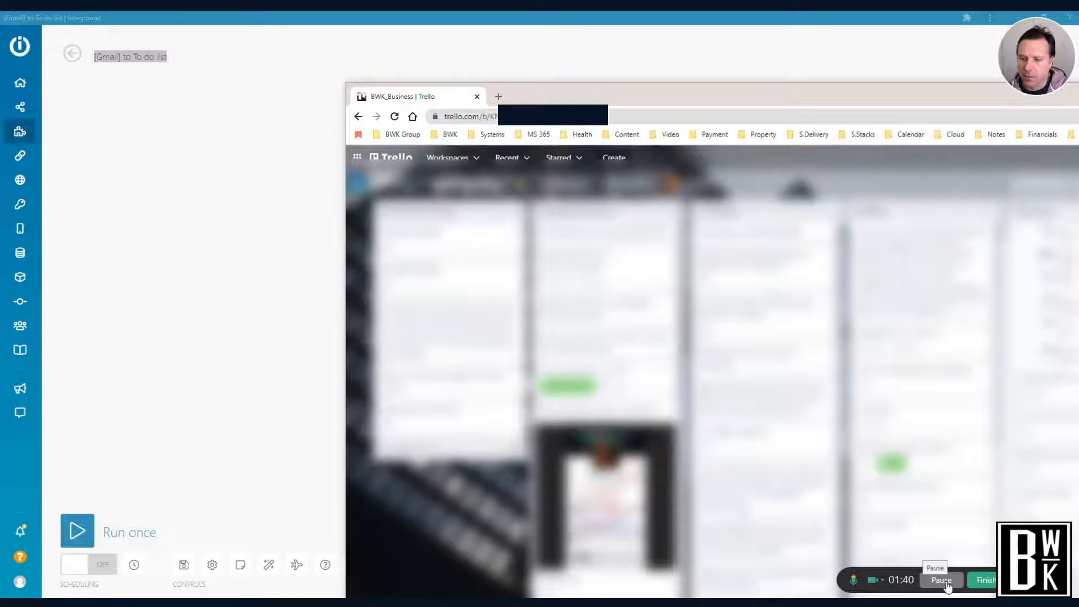
pyautogui.click(942, 580)
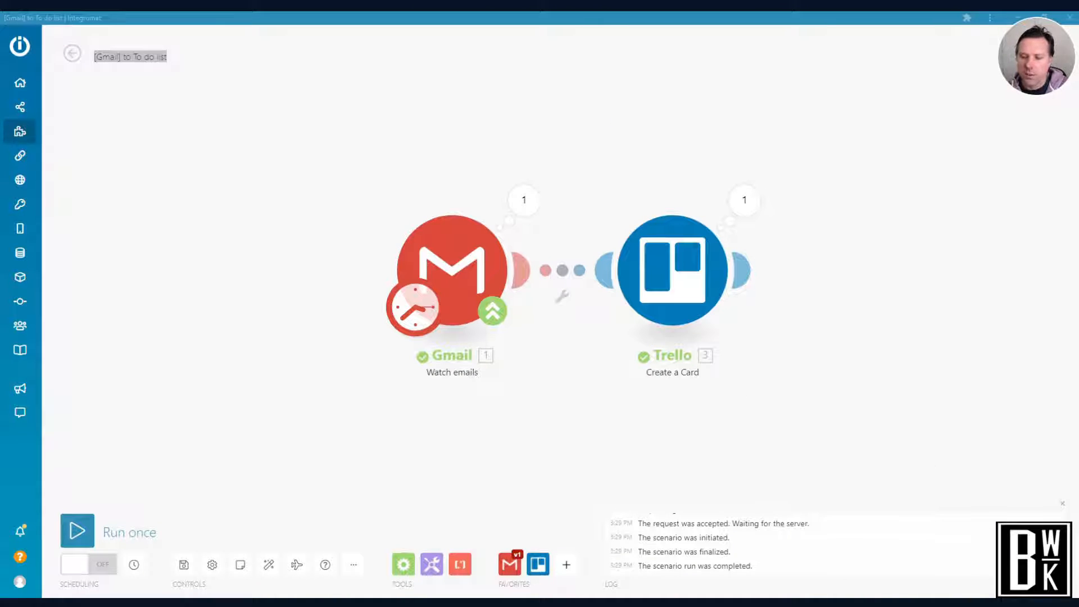
# Open the Gmail Watch emails module's settings and examine the mail folders available to watch
pyautogui.click(464, 255)
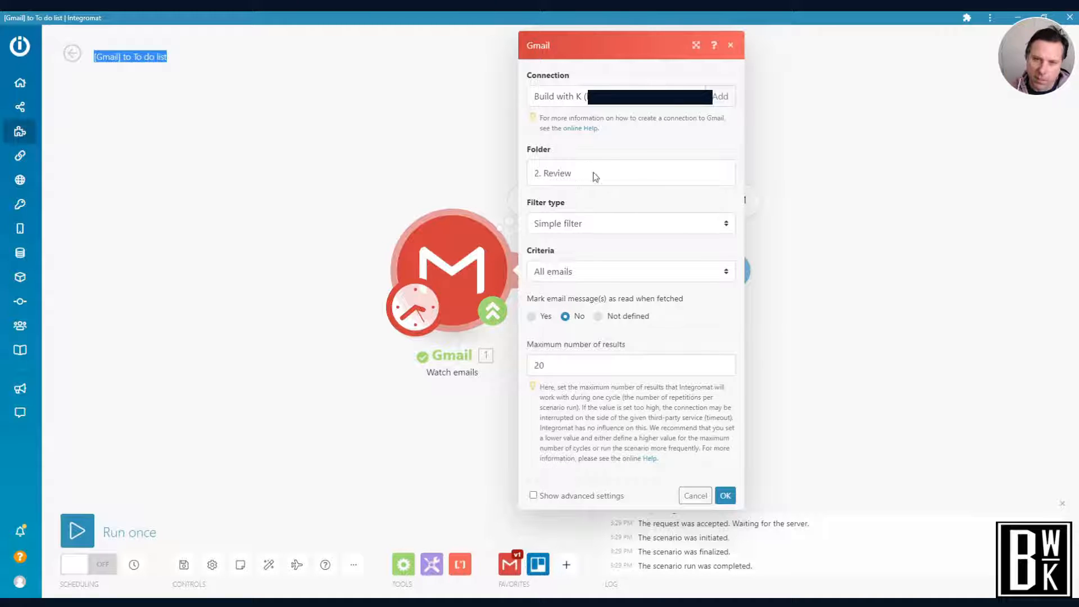
pyautogui.click(564, 177)
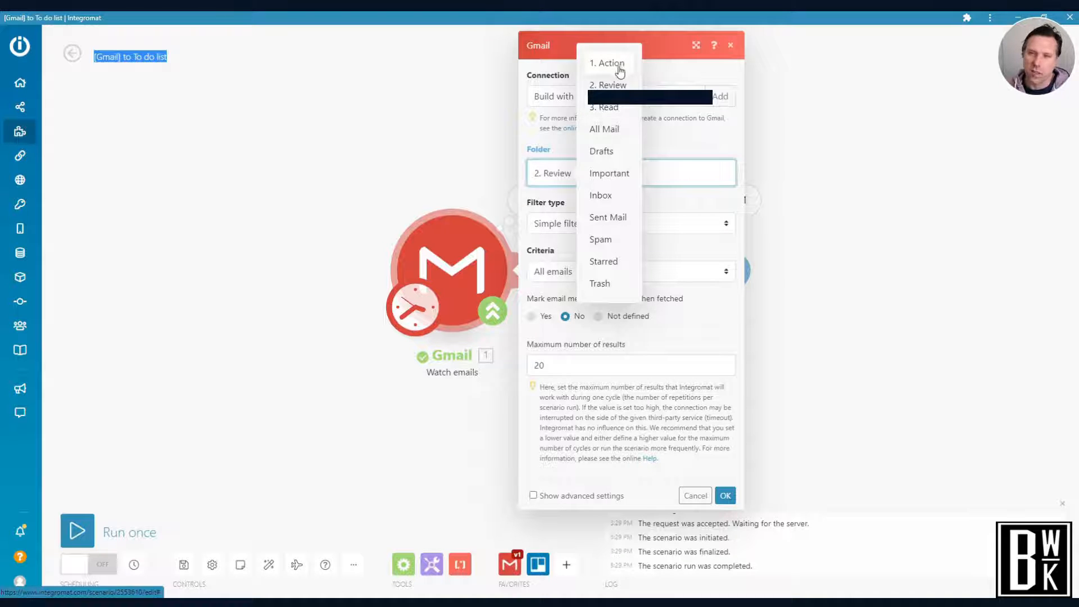
pyautogui.click(658, 69)
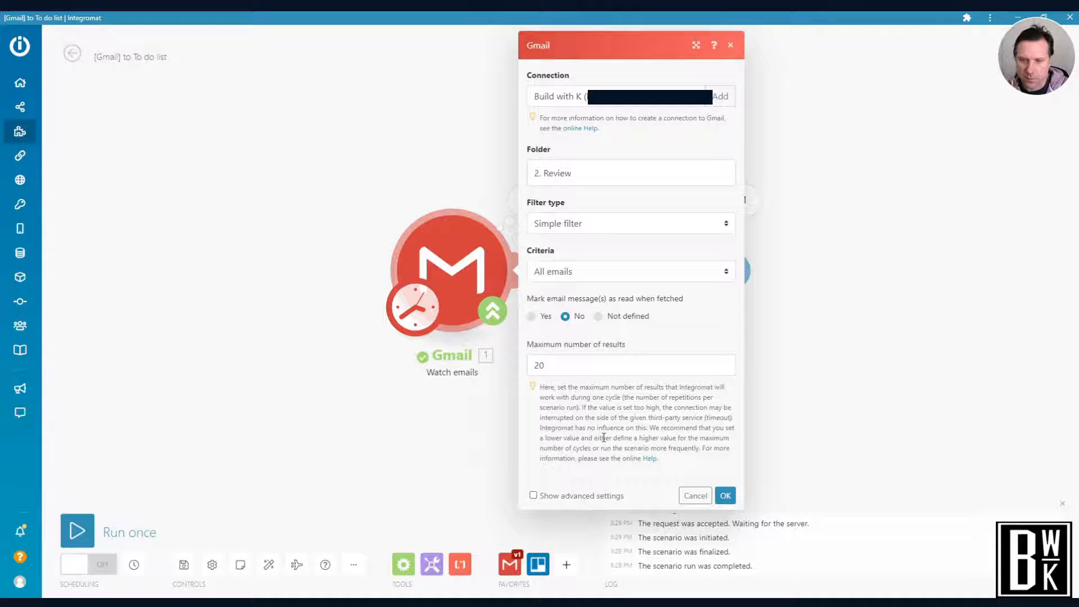
pyautogui.click(1040, 580)
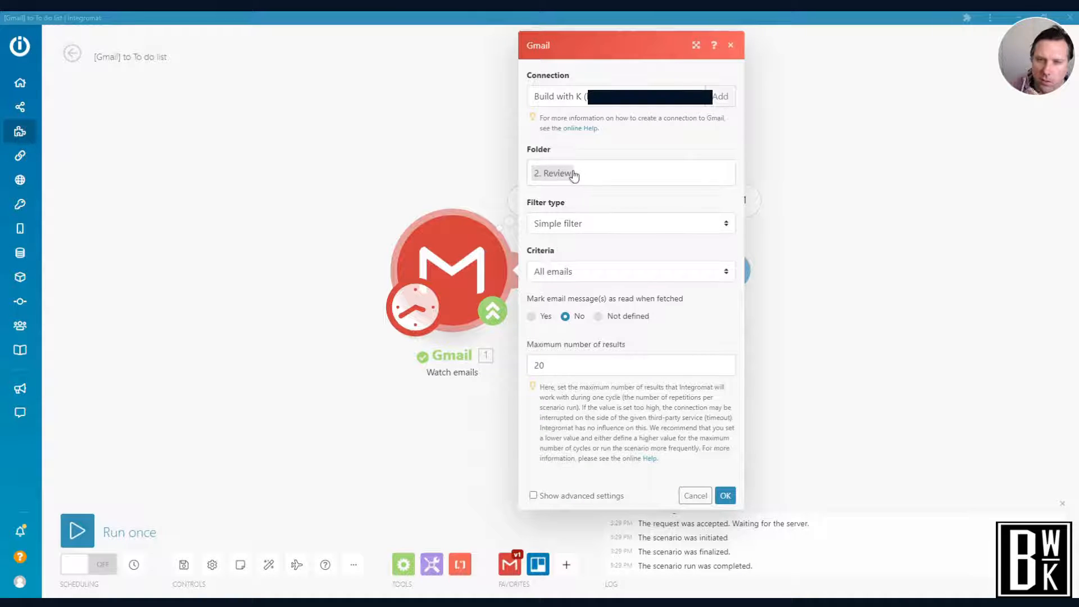
pyautogui.click(569, 177)
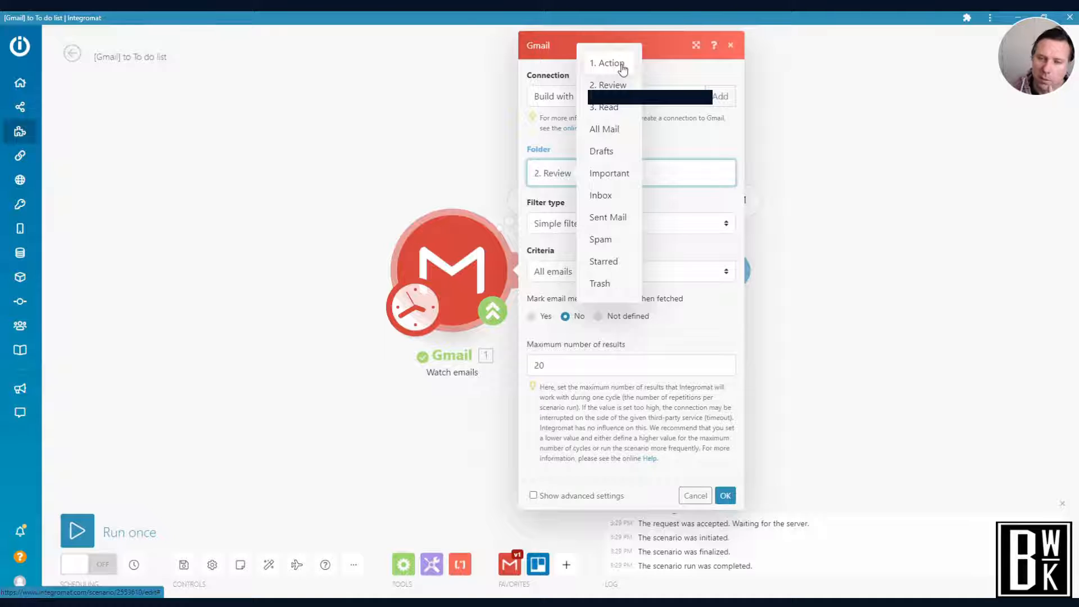
# Show the Gmail module's advanced settings to review the sender, subject and search phrase filters, and accept the module's settings
pyautogui.click(556, 496)
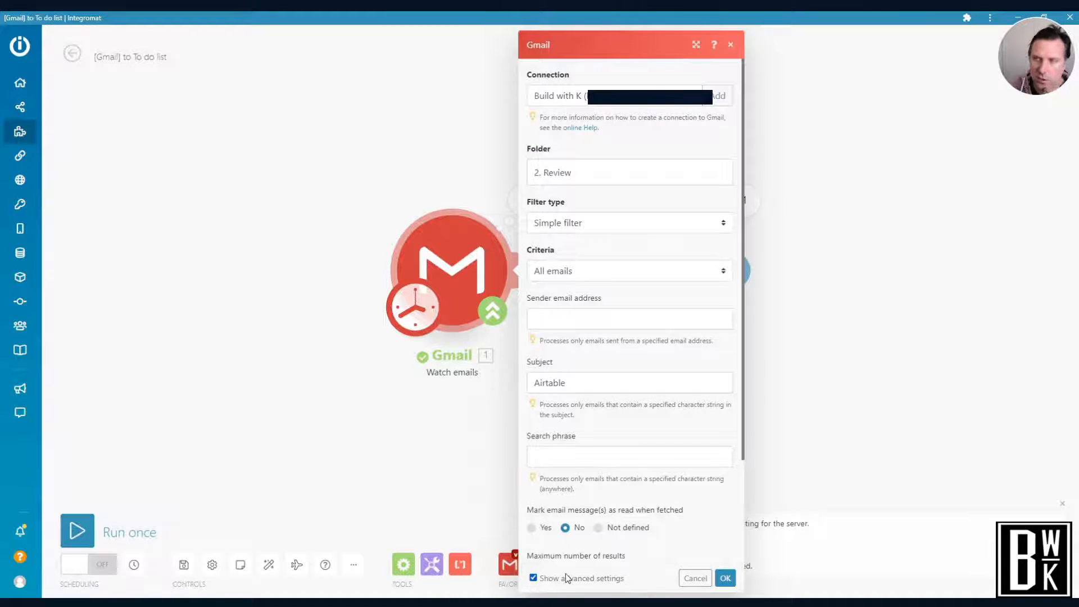
pyautogui.scroll(-2, 622, 450)
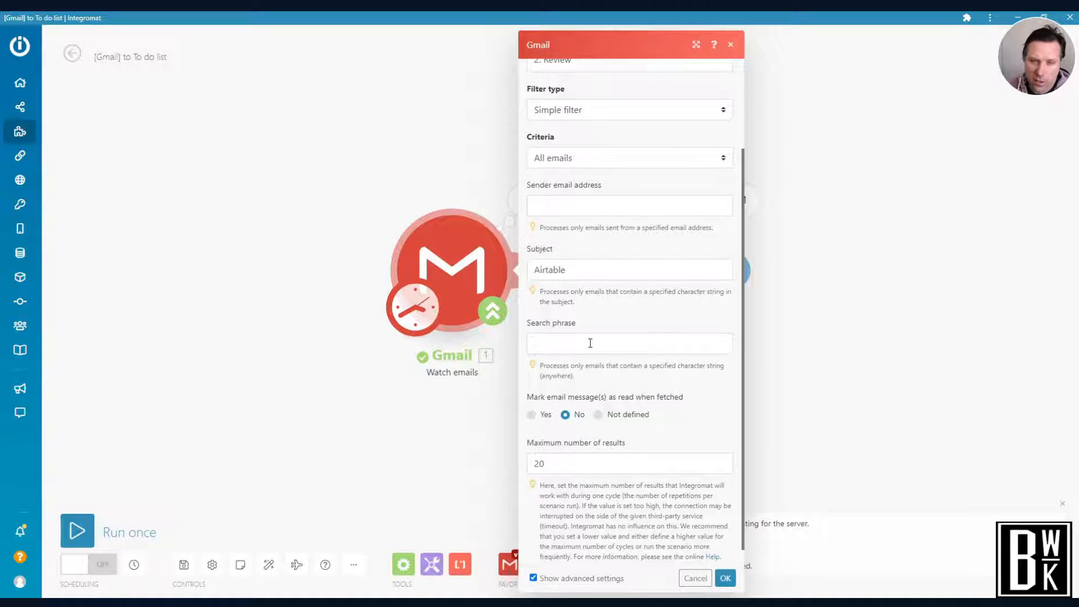
pyautogui.scroll(-1, 591, 343)
pyautogui.click(572, 253)
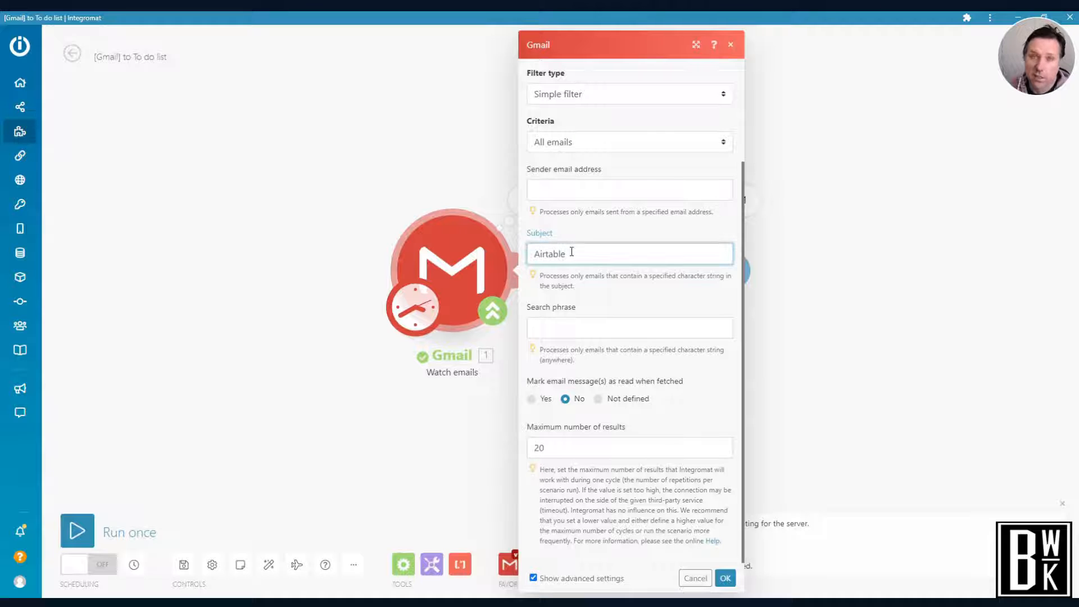
pyautogui.click(580, 187)
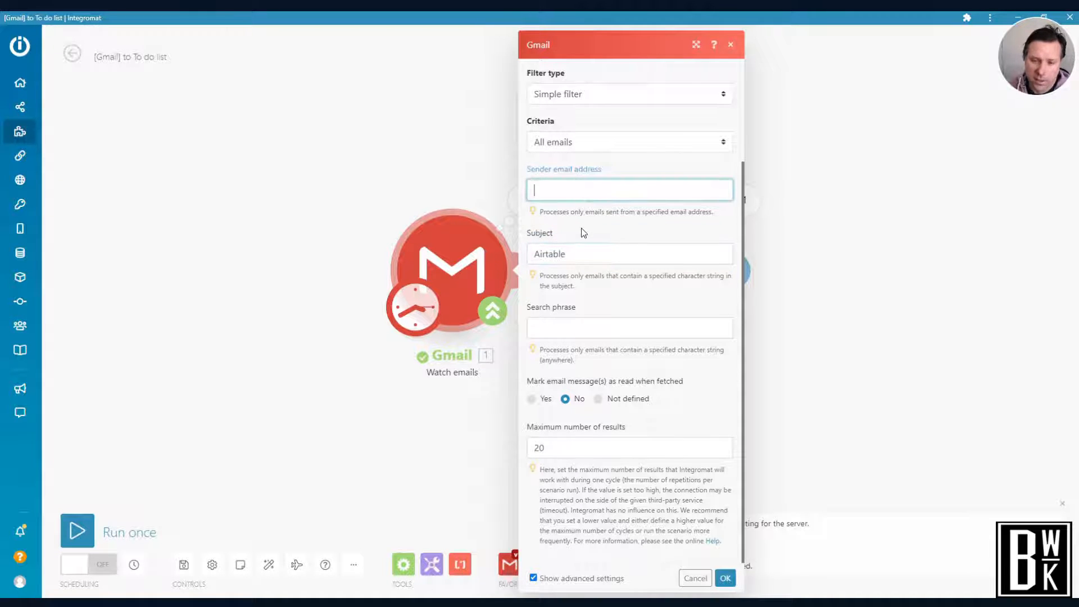
pyautogui.scroll(3, 582, 230)
pyautogui.click(725, 578)
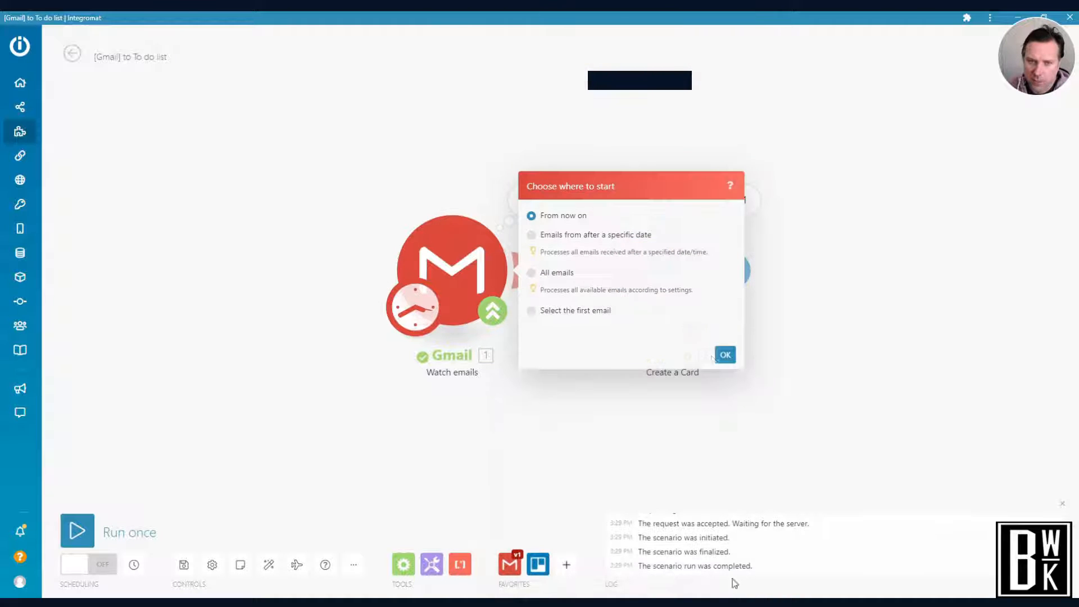
# Set the Gmail trigger to start with emails received after 23/08/2021 3:40 PM
pyautogui.click(531, 235)
pyautogui.click(592, 249)
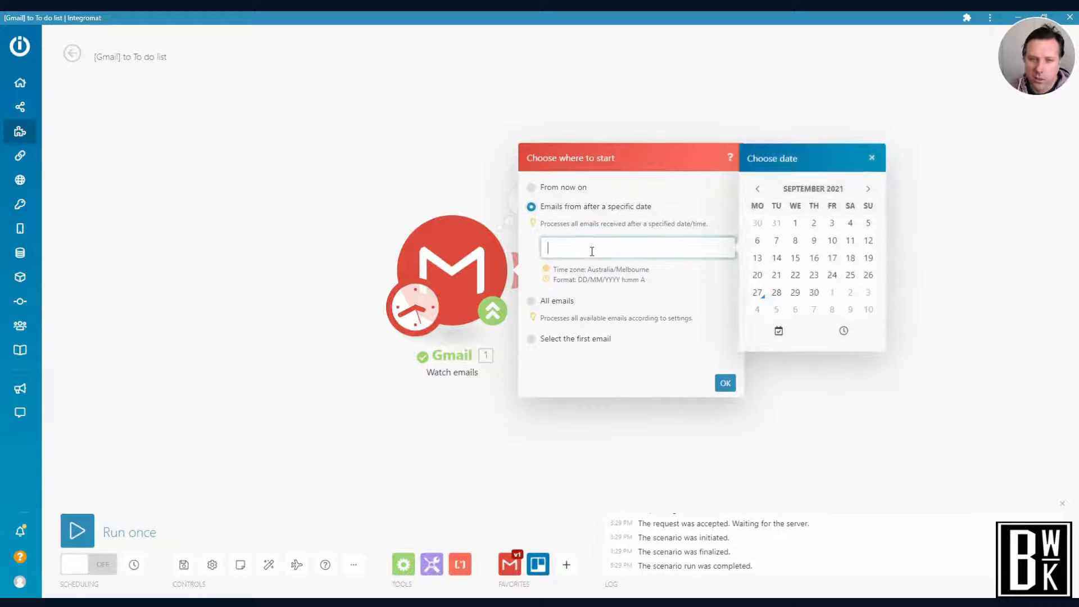
pyautogui.click(757, 190)
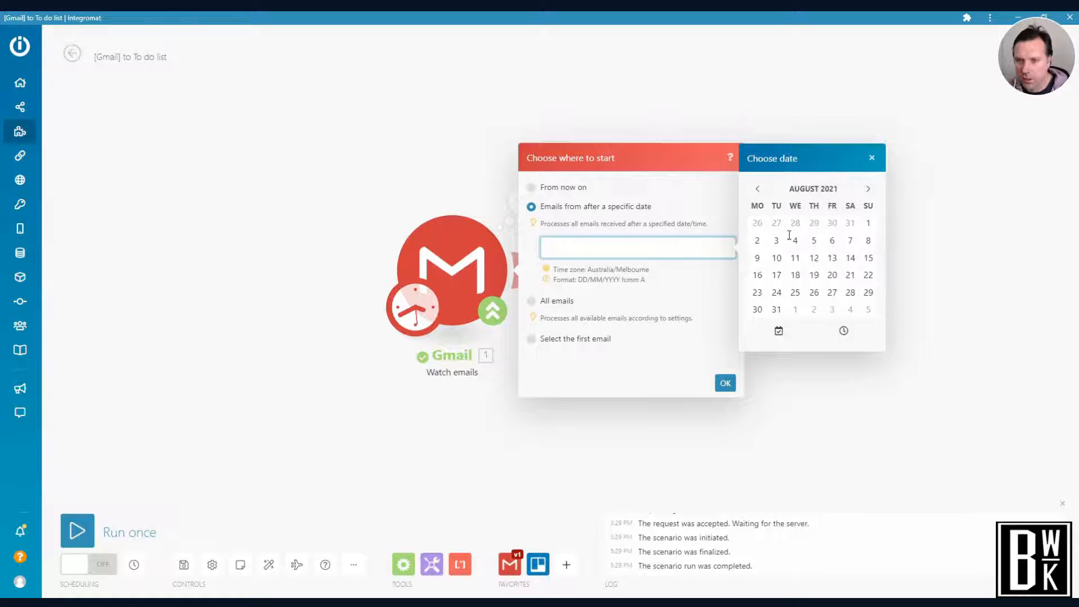
pyautogui.click(758, 294)
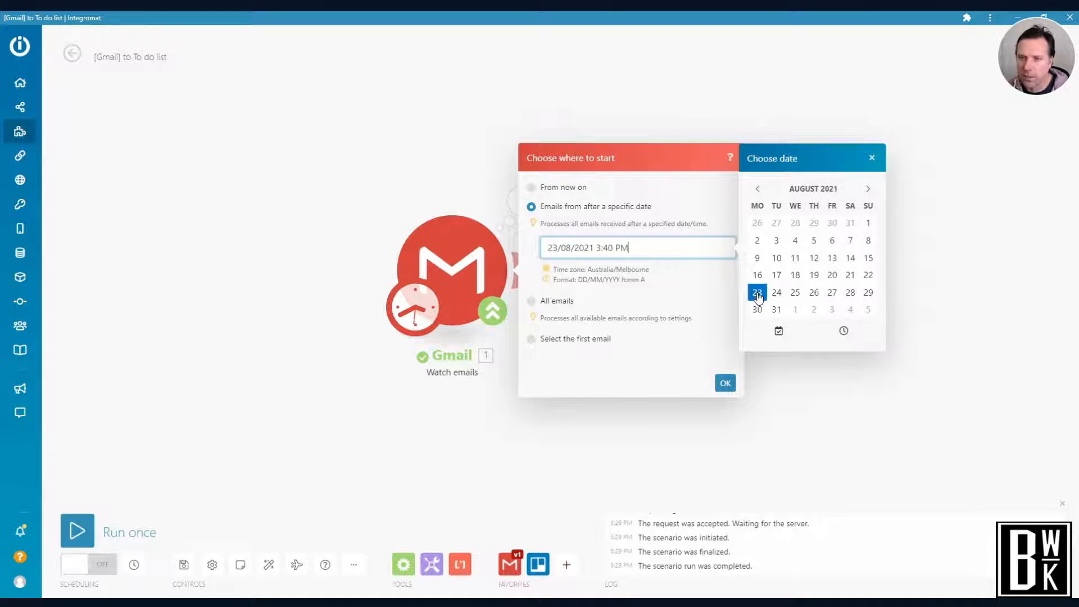
pyautogui.click(727, 386)
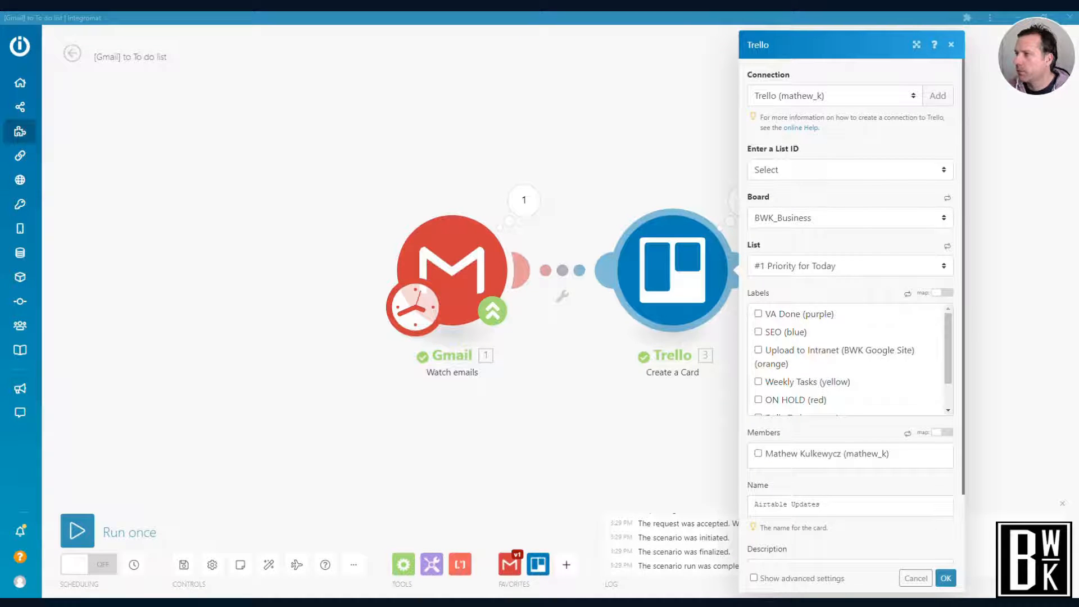
# Compare the Trello module's board and list selection with the BWK_Business board, and review its label, name and description fields
pyautogui.moveTo(1078, 79); pyautogui.dragTo(974, 52)
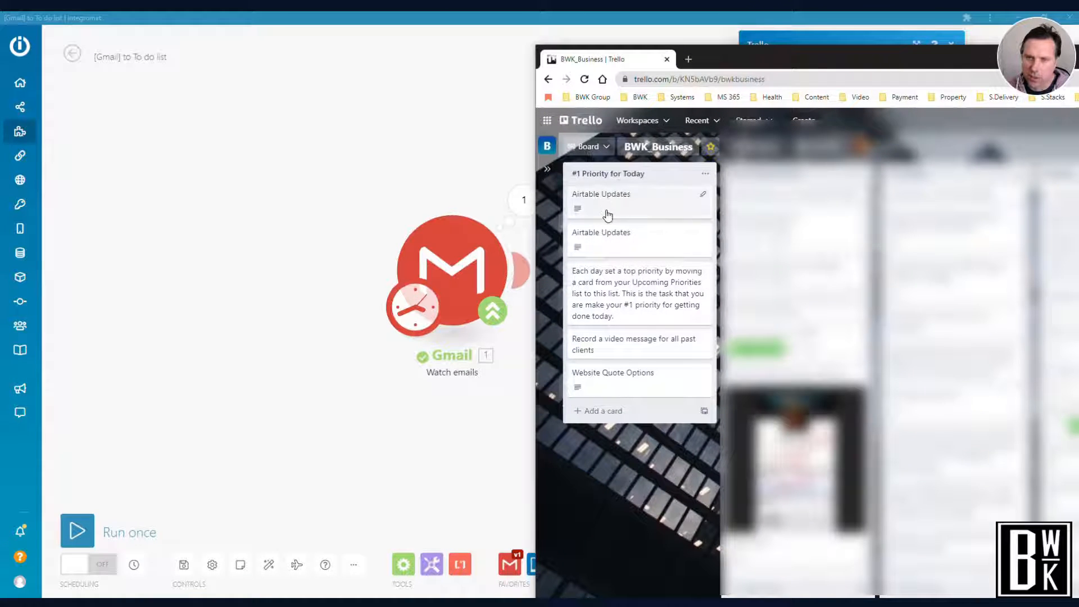
pyautogui.moveTo(761, 62); pyautogui.dragTo(1078, 70)
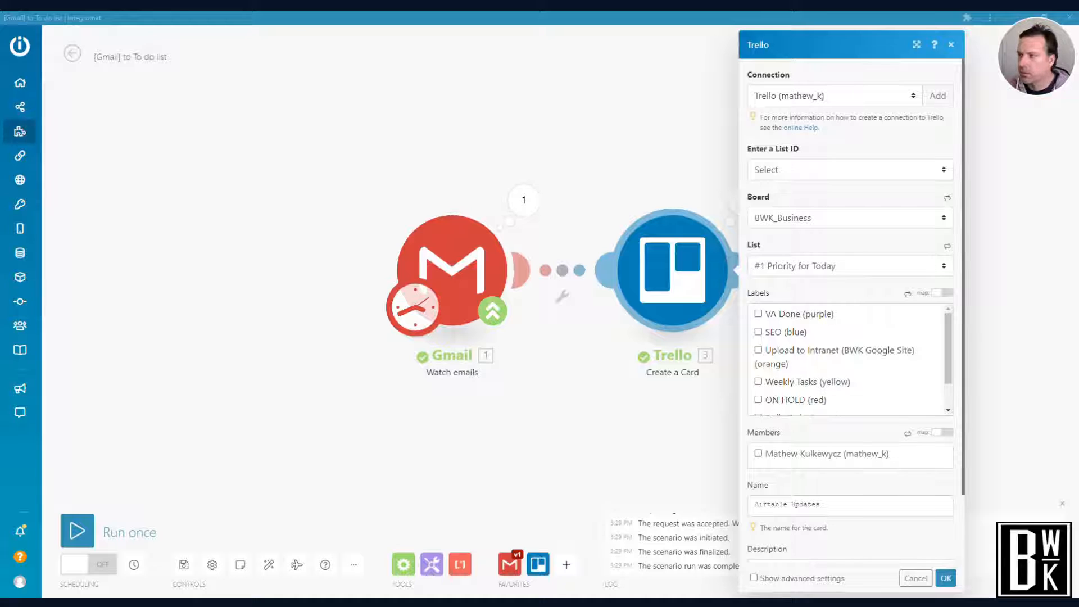
pyautogui.scroll(-2, 898, 358)
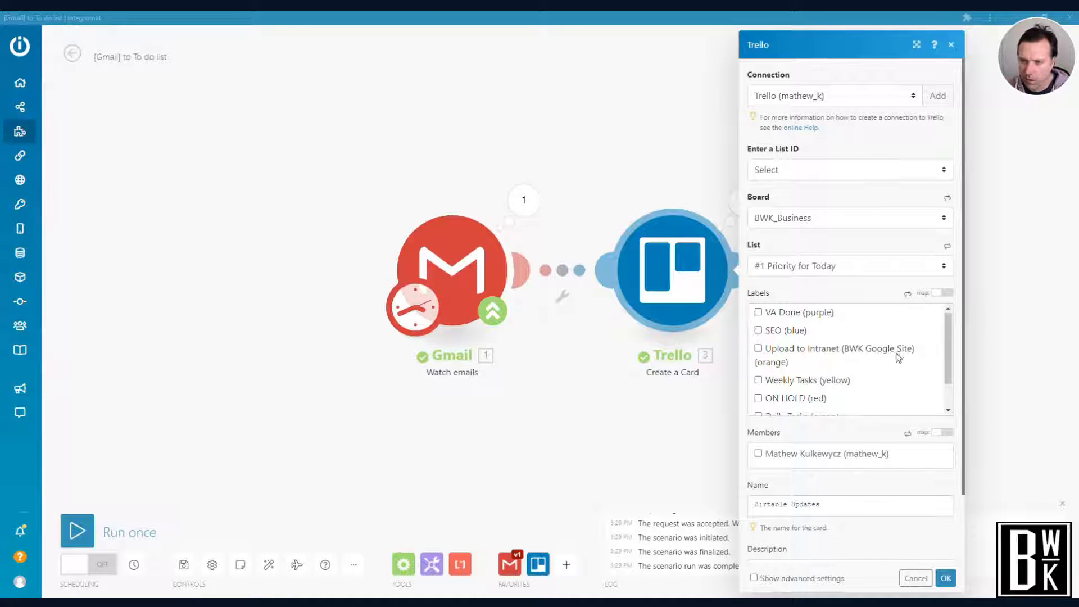
pyautogui.scroll(-2, 897, 458)
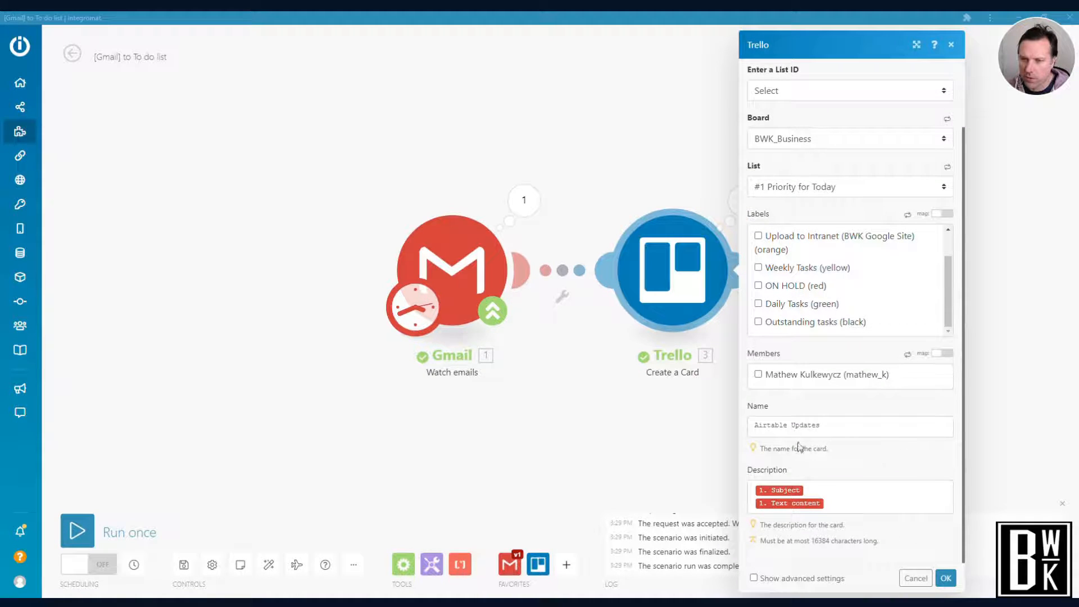
# Compare the card name and mapped description in the Trello module with the Airtable Updates card in Trello
pyautogui.moveTo(831, 425); pyautogui.dragTo(753, 427)
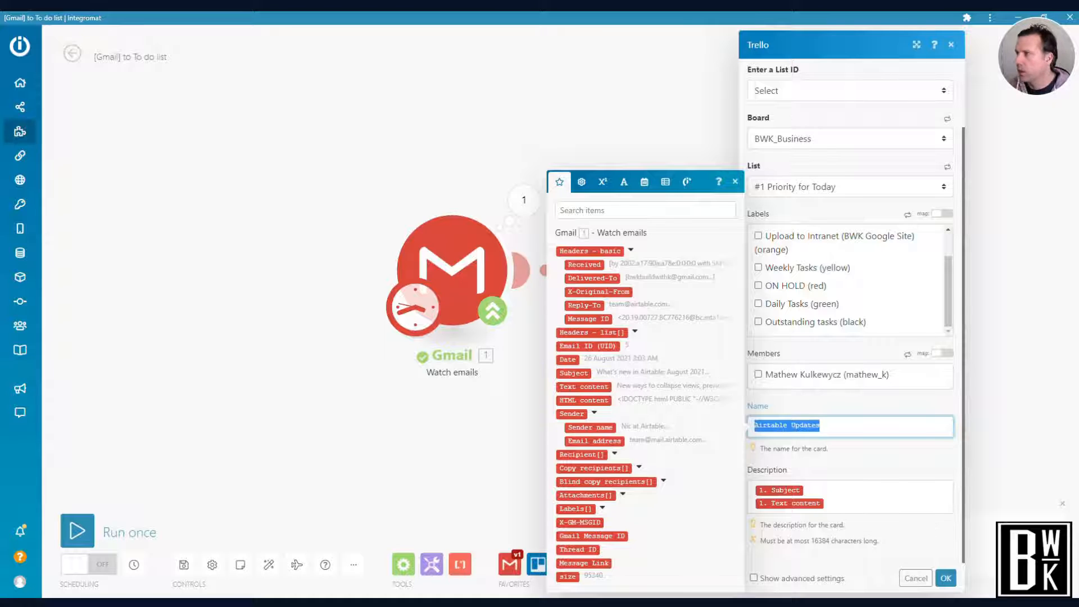
pyautogui.hotkey('alt', 'Tab')
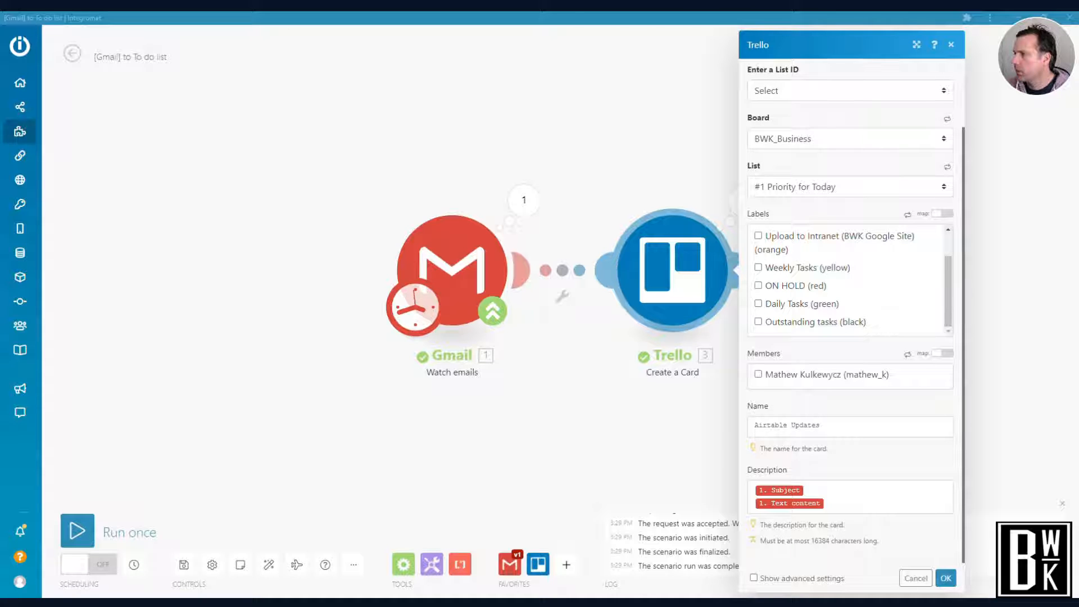
pyautogui.moveTo(1078, 79); pyautogui.dragTo(533, 38)
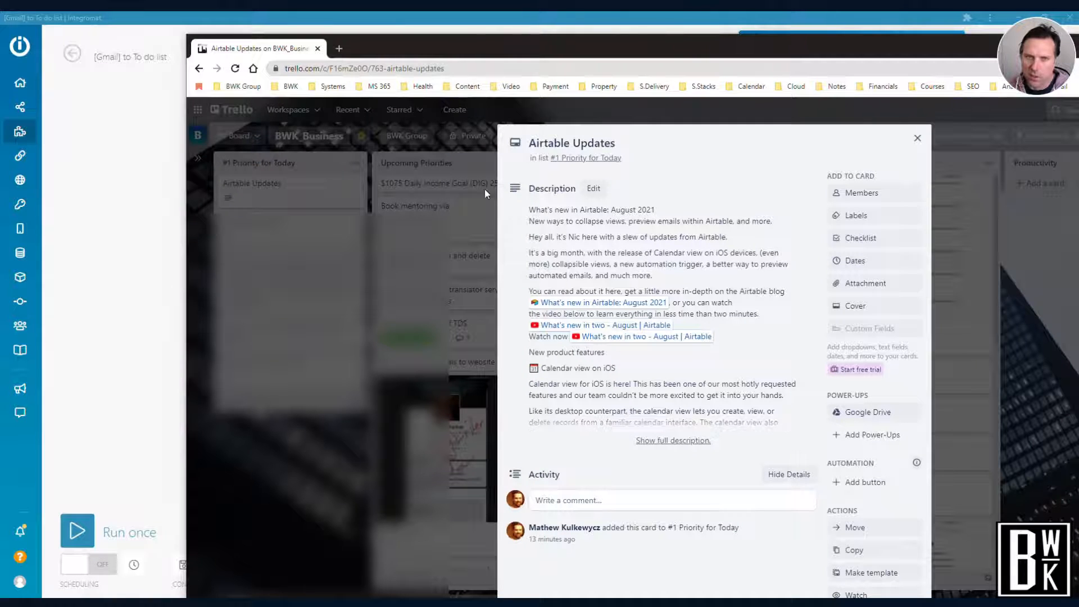
pyautogui.moveTo(446, 52); pyautogui.dragTo(1078, 113)
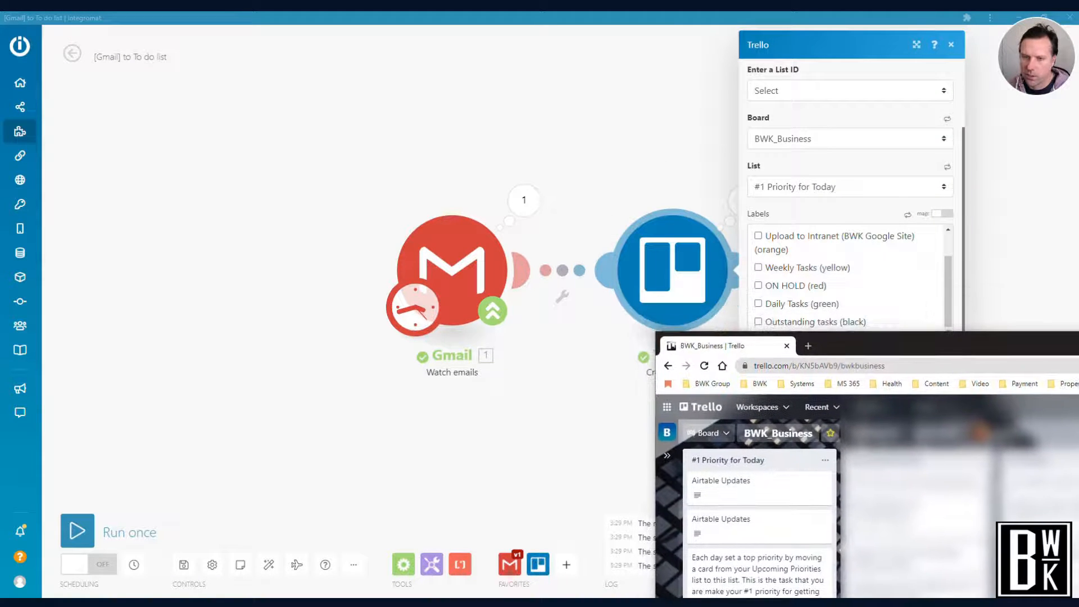
# Move the Trello board window off the module's settings and change the card name to "Airtable Updates 1"
pyautogui.moveTo(904, 336); pyautogui.dragTo(338, 394)
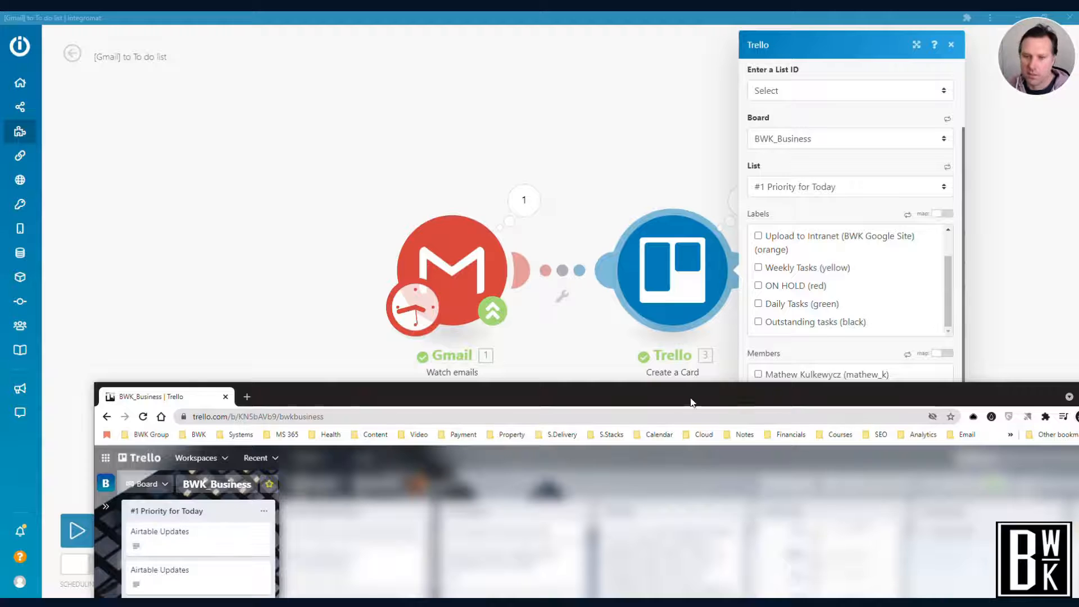
pyautogui.moveTo(702, 393); pyautogui.dragTo(702, 557)
pyautogui.click(832, 426)
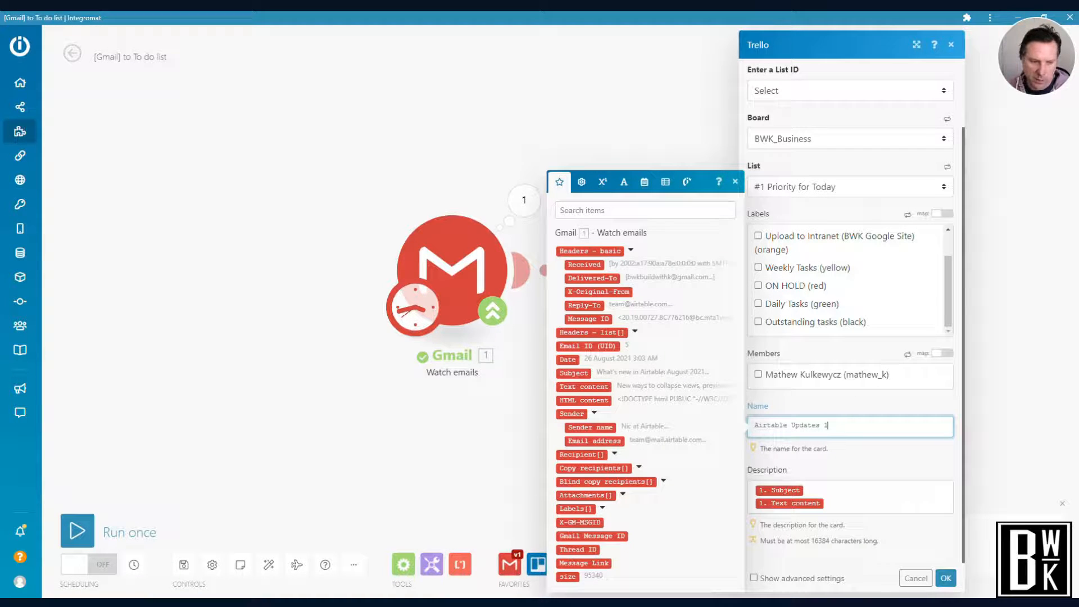
# Bring back the Trello board window and narrow it to show the #1 Priority for Today list beside the scenario
pyautogui.click(341, 604)
pyautogui.moveTo(344, 559); pyautogui.dragTo(376, 269)
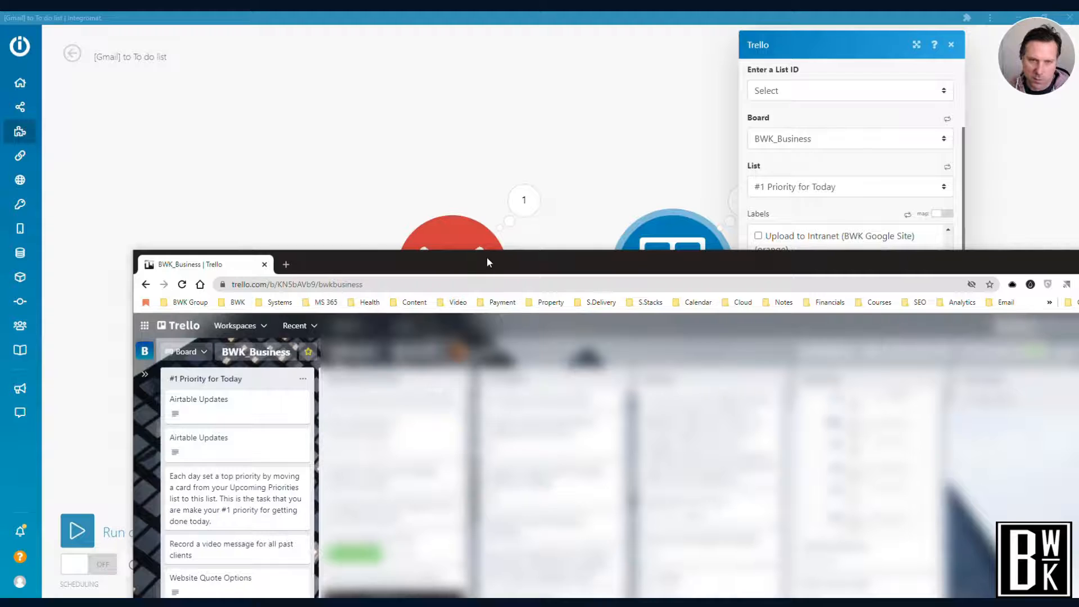
pyautogui.moveTo(486, 257); pyautogui.dragTo(391, 236)
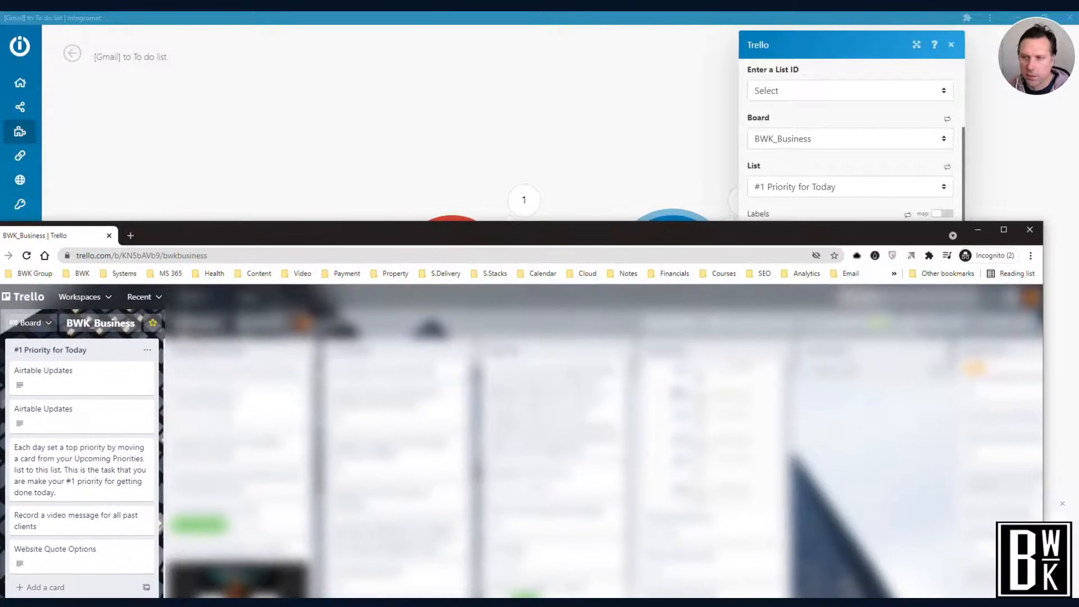
pyautogui.moveTo(1045, 318); pyautogui.dragTo(267, 327)
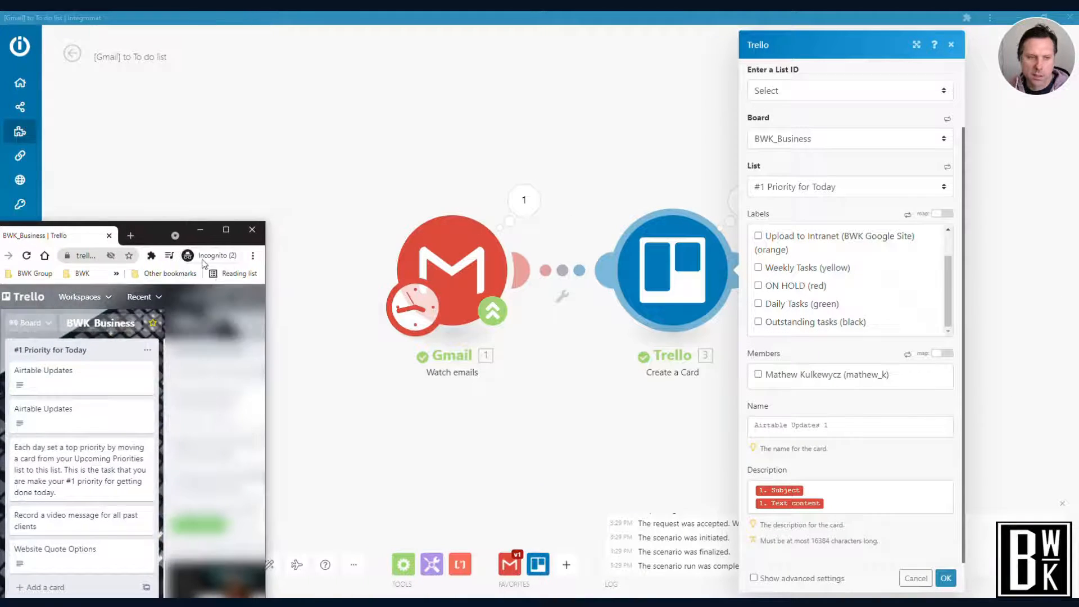
# Save the Trello module's settings with the new card name and run the scenario once
pyautogui.moveTo(154, 228); pyautogui.dragTo(207, 259)
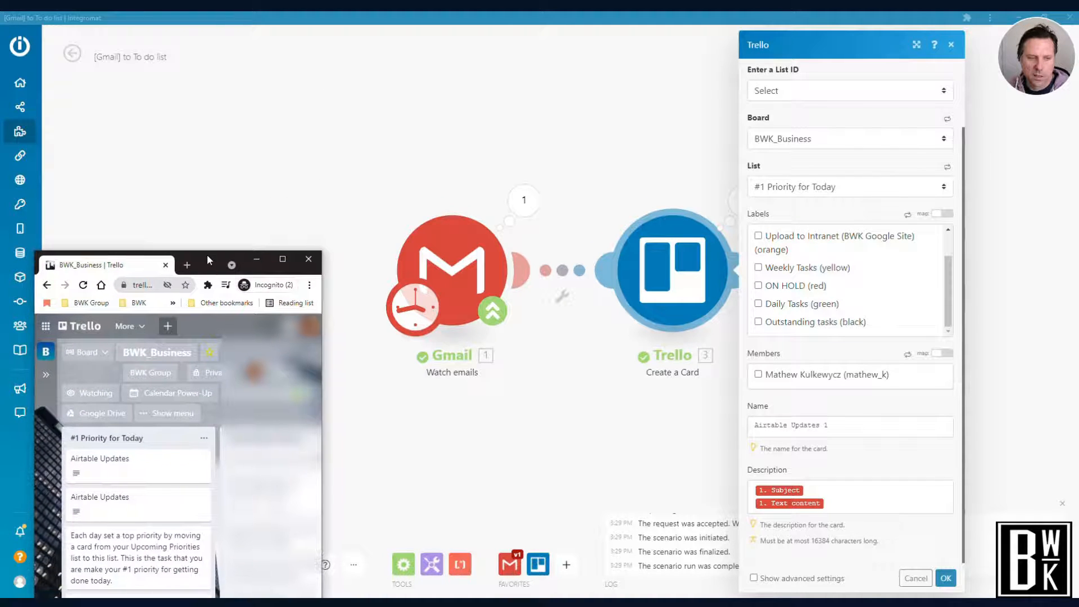
pyautogui.click(947, 579)
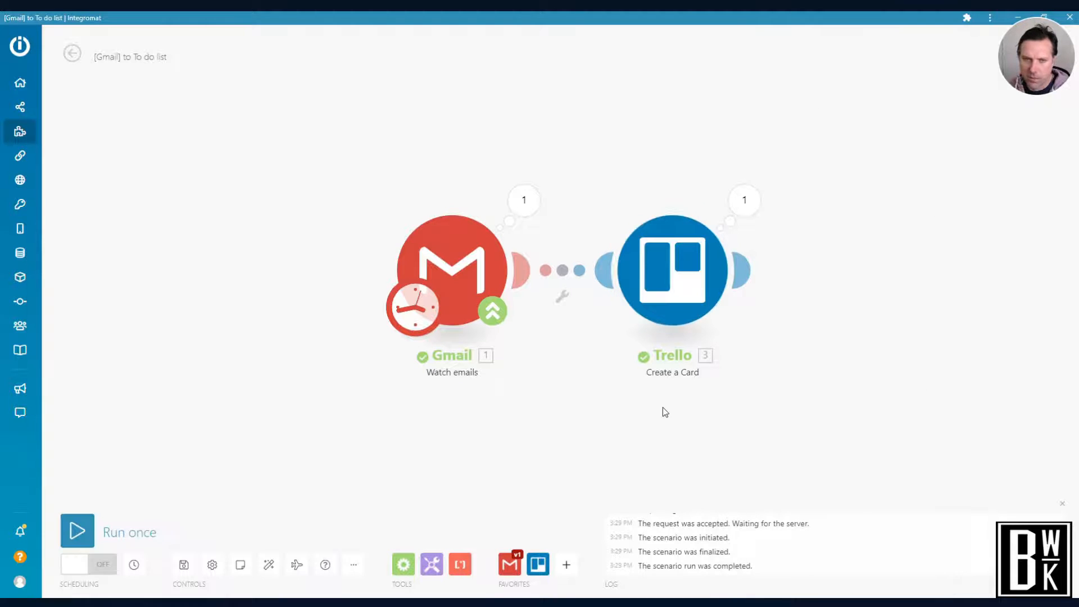
pyautogui.click(77, 530)
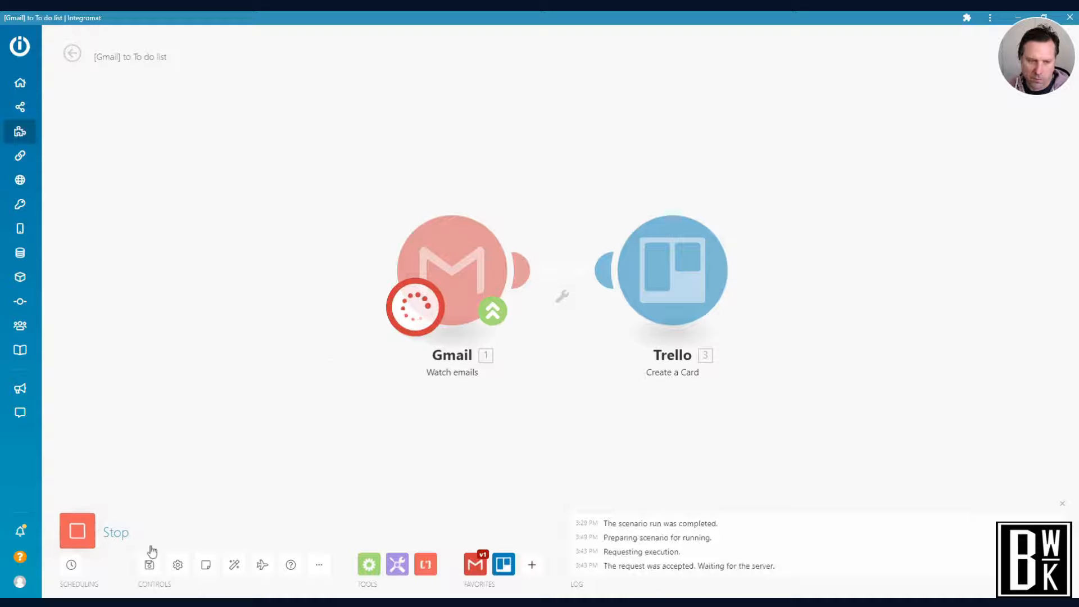
# Open the Airtable Updates 1 card in Trello's #1 Priority for Today list, check its description, and put the Trello window away
pyautogui.click(954, 586)
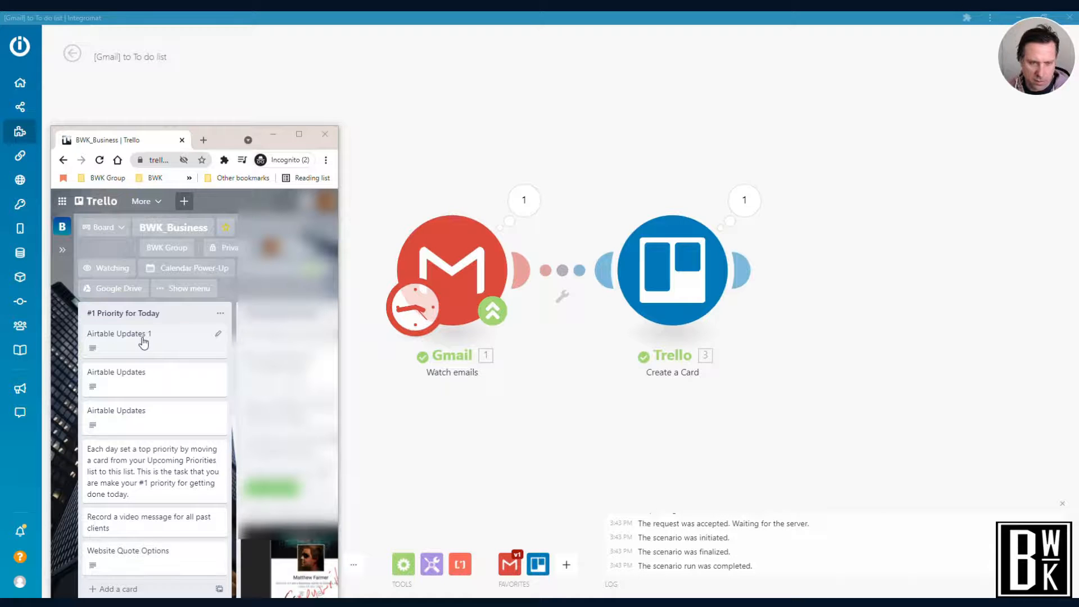
pyautogui.click(144, 342)
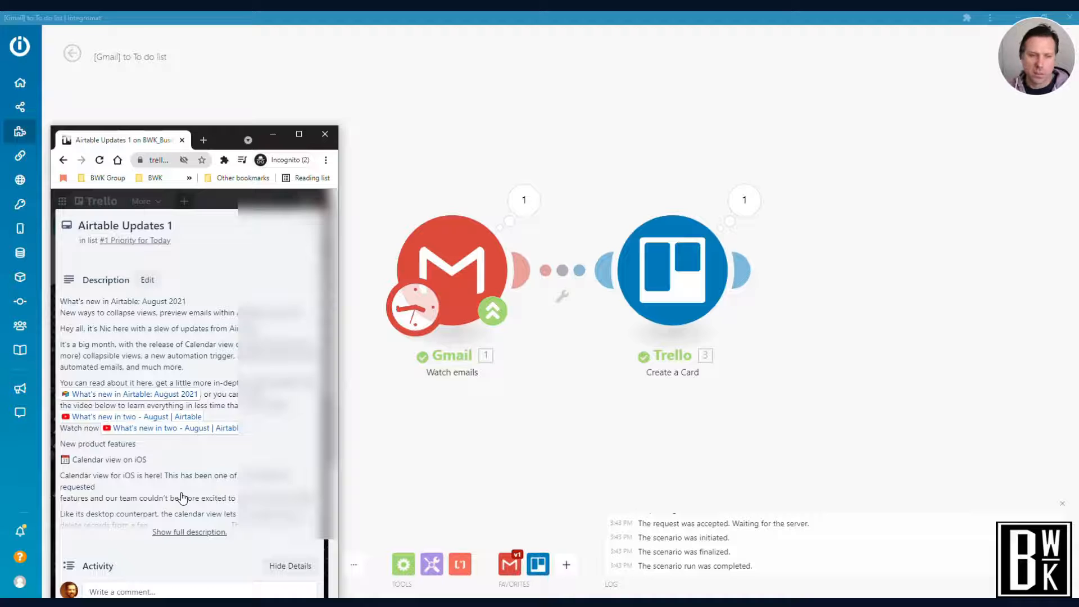
pyautogui.click(275, 135)
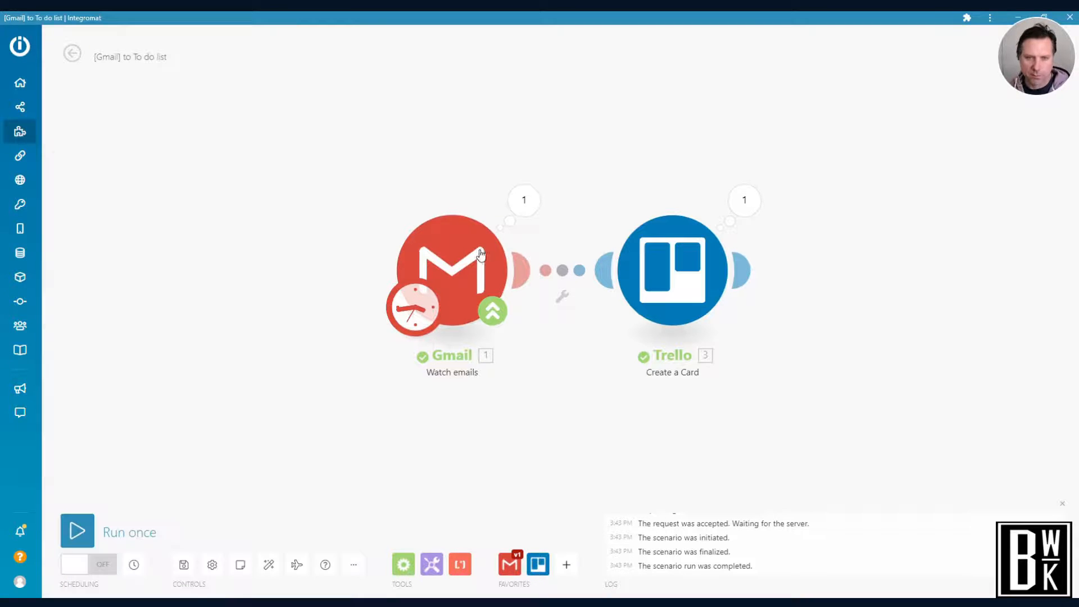
# Review the Gmail module's folder, filter criteria, subject, search phrase and maximum number of results
pyautogui.click(467, 267)
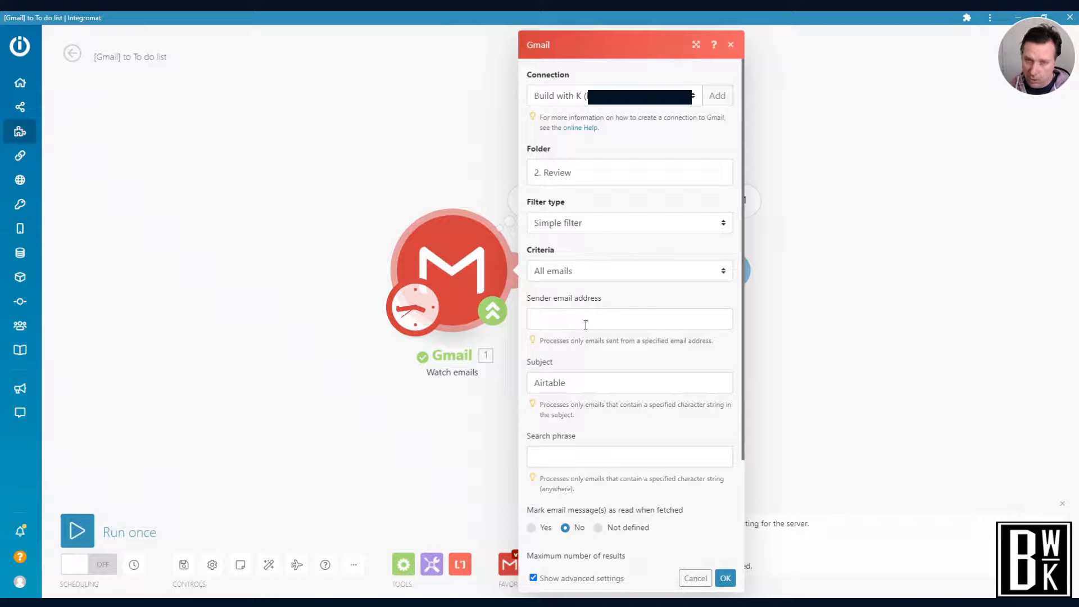
pyautogui.scroll(-3, 585, 343)
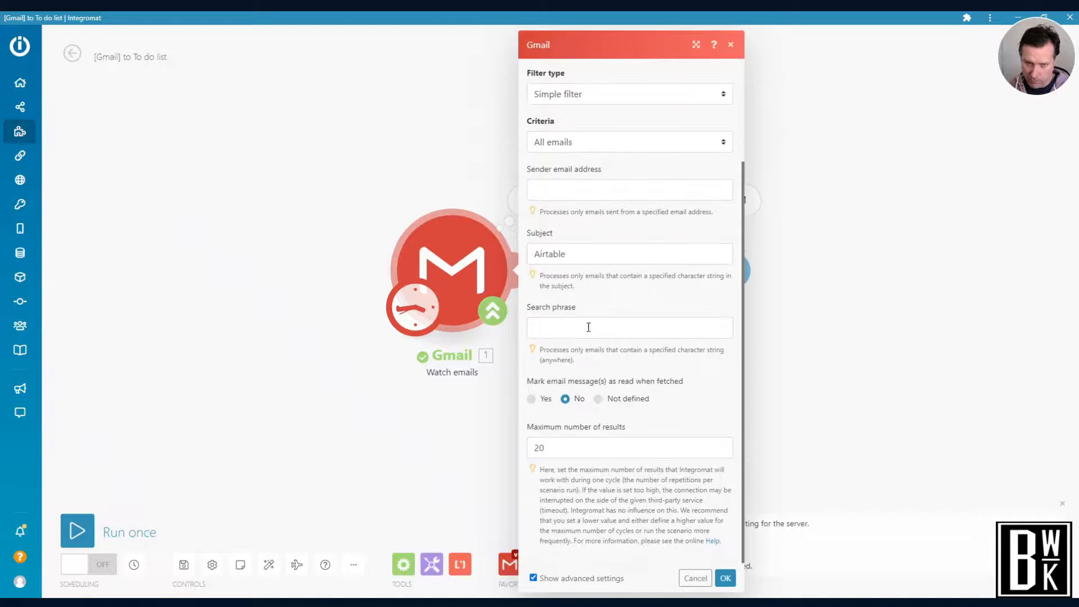
pyautogui.click(589, 328)
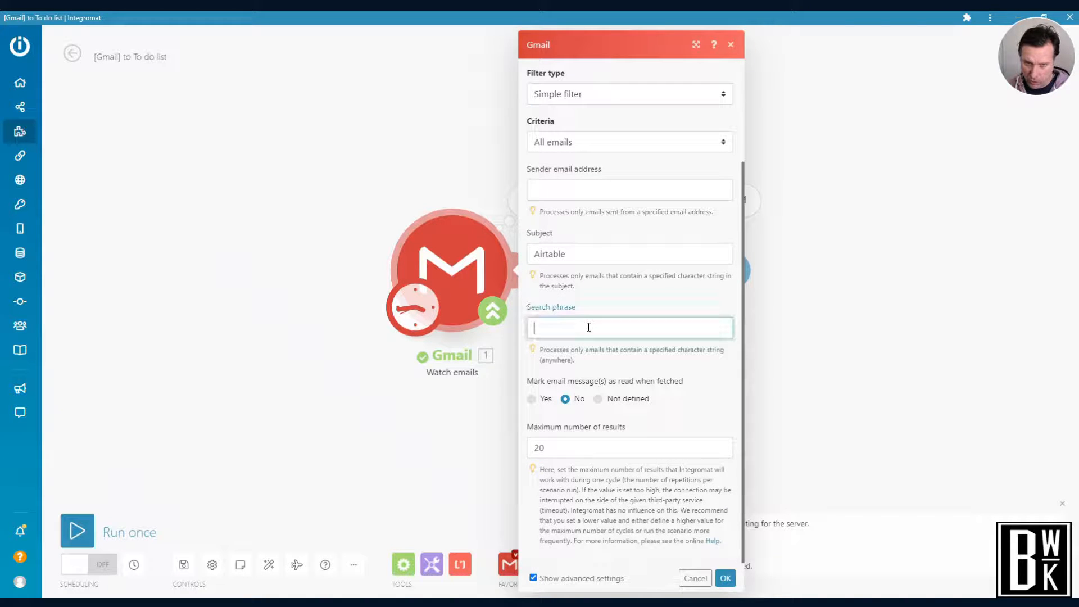
pyautogui.click(416, 168)
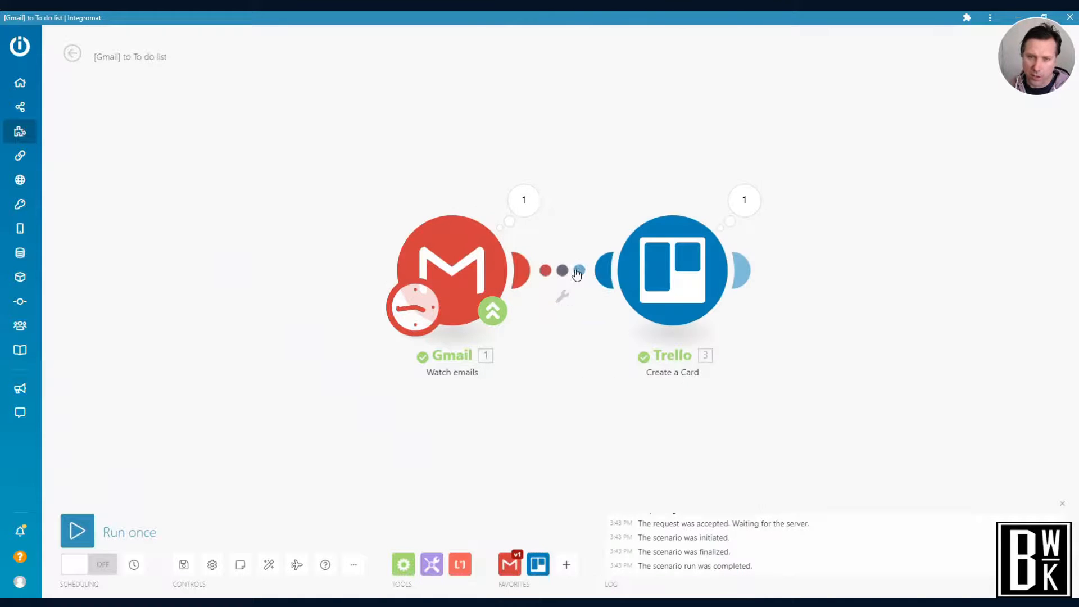
# Look at the filter setup between the Gmail and Trello modules, and place the Trello module slightly farther from Gmail
pyautogui.click(567, 273)
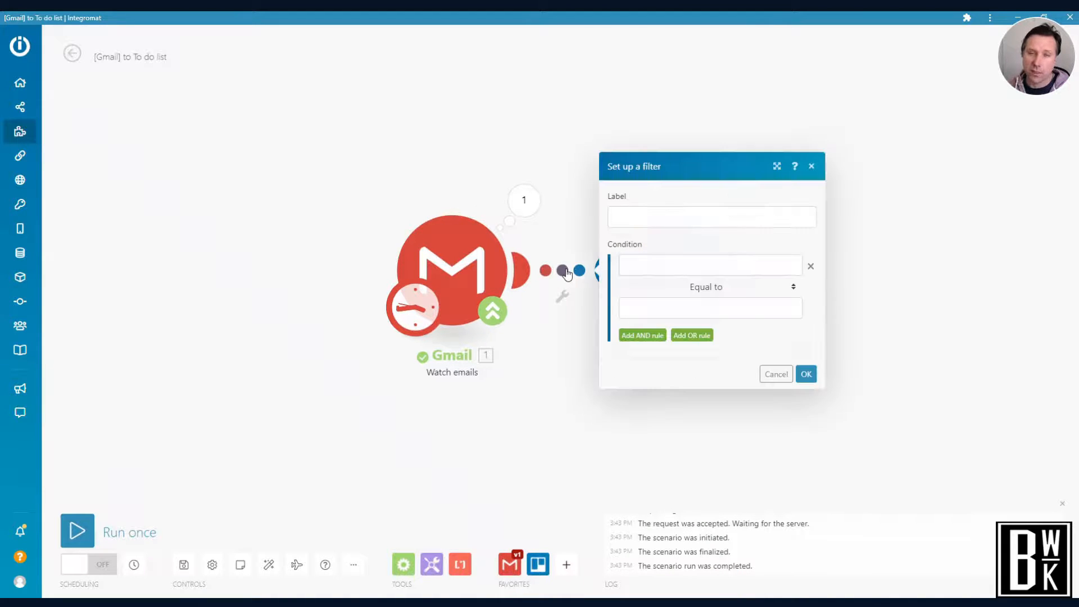
pyautogui.click(559, 124)
pyautogui.moveTo(648, 272); pyautogui.dragTo(859, 270)
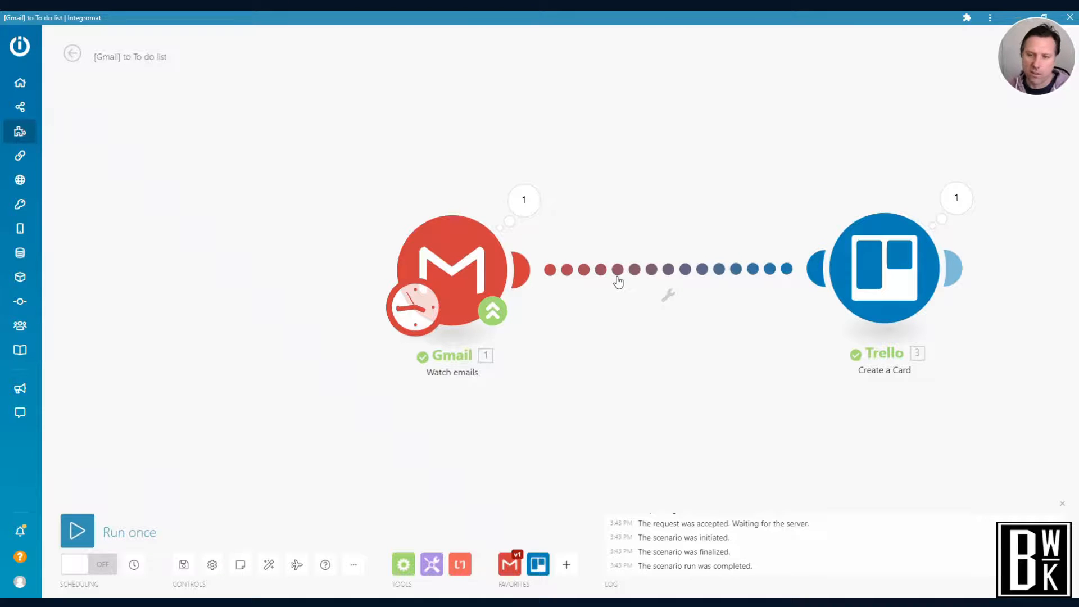
pyautogui.moveTo(868, 268); pyautogui.dragTo(719, 269)
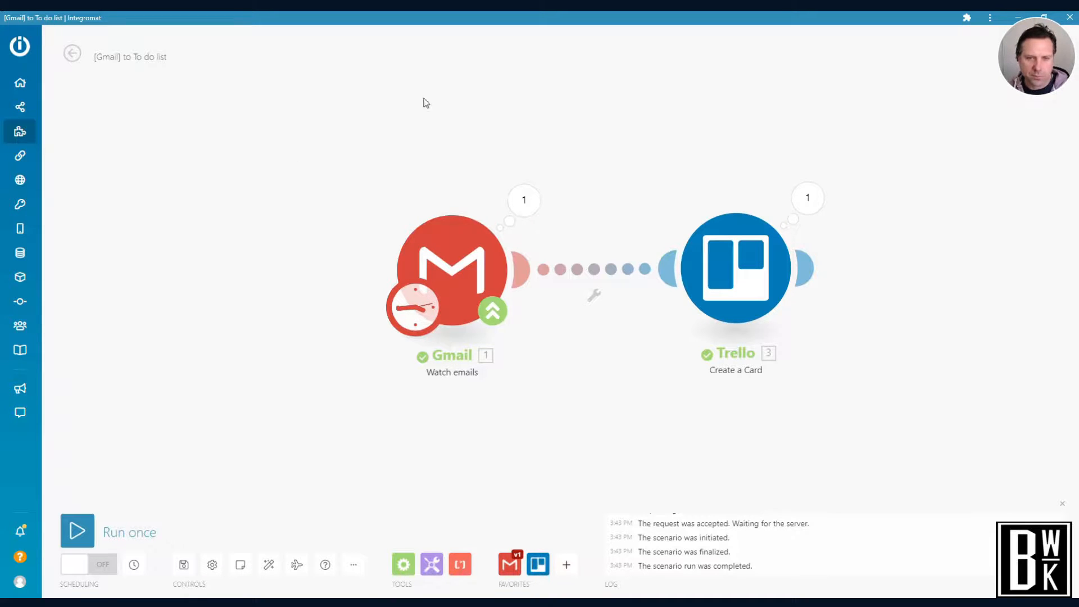
# Leave the scenario for the templates gallery and filter the templates by the Gmail app
pyautogui.moveTo(26, 109)
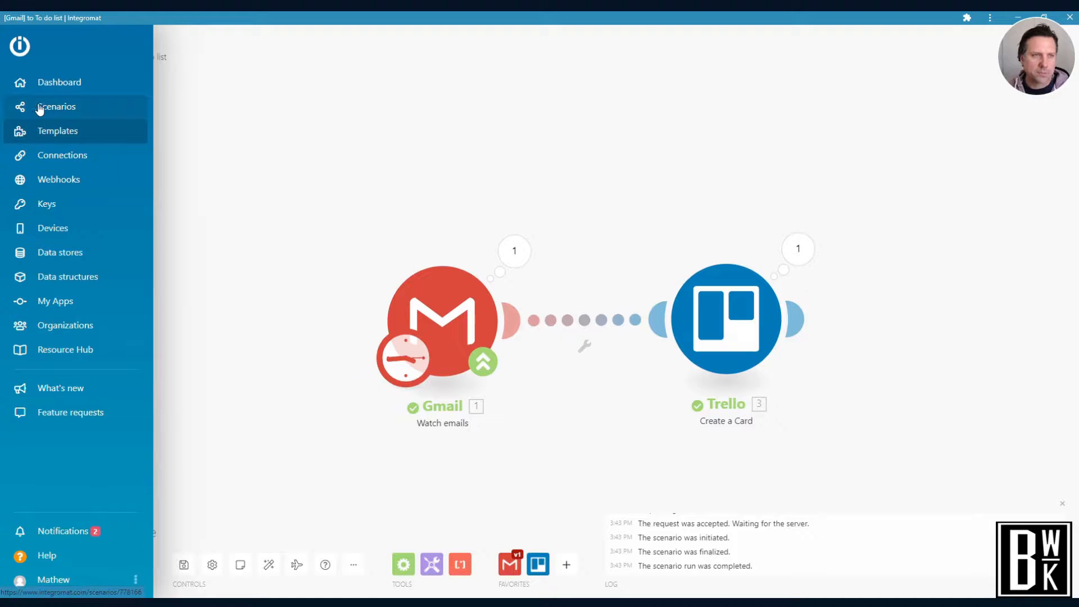
pyautogui.click(49, 132)
pyautogui.click(593, 80)
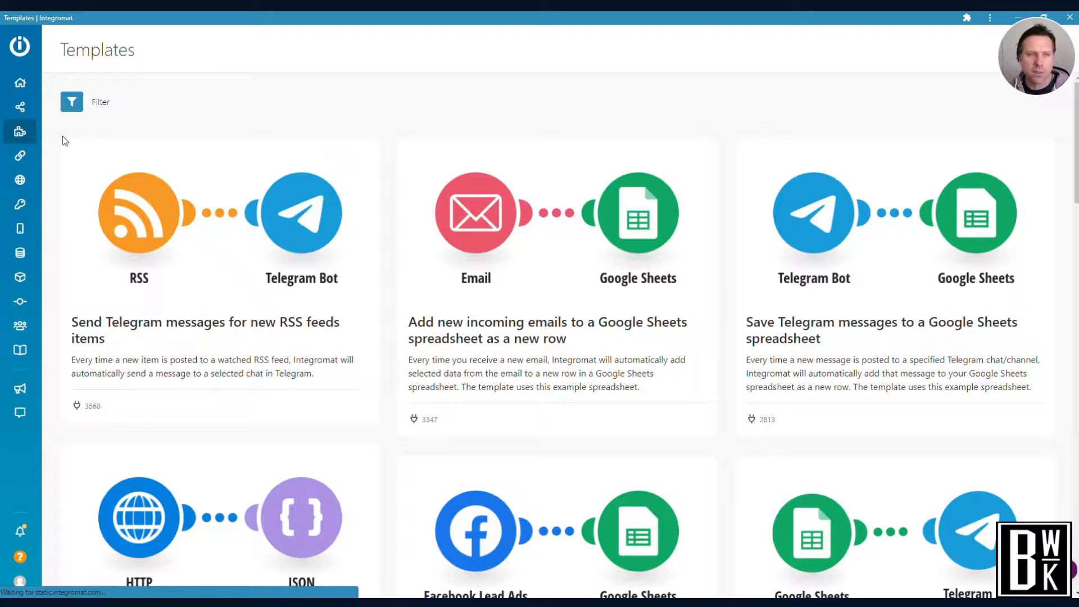
pyautogui.moveTo(22, 136)
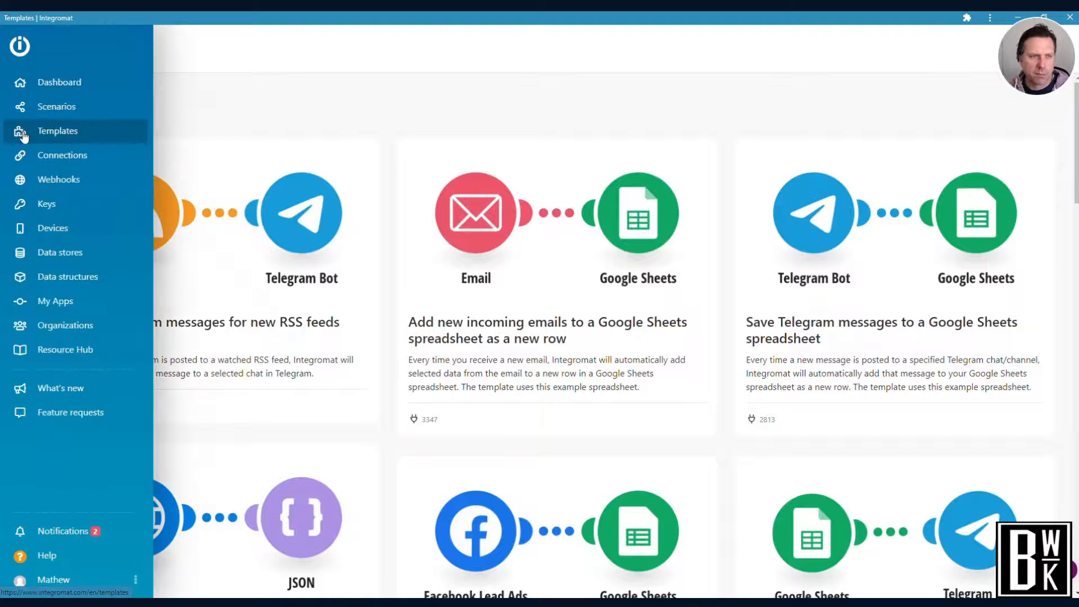
pyautogui.click(107, 101)
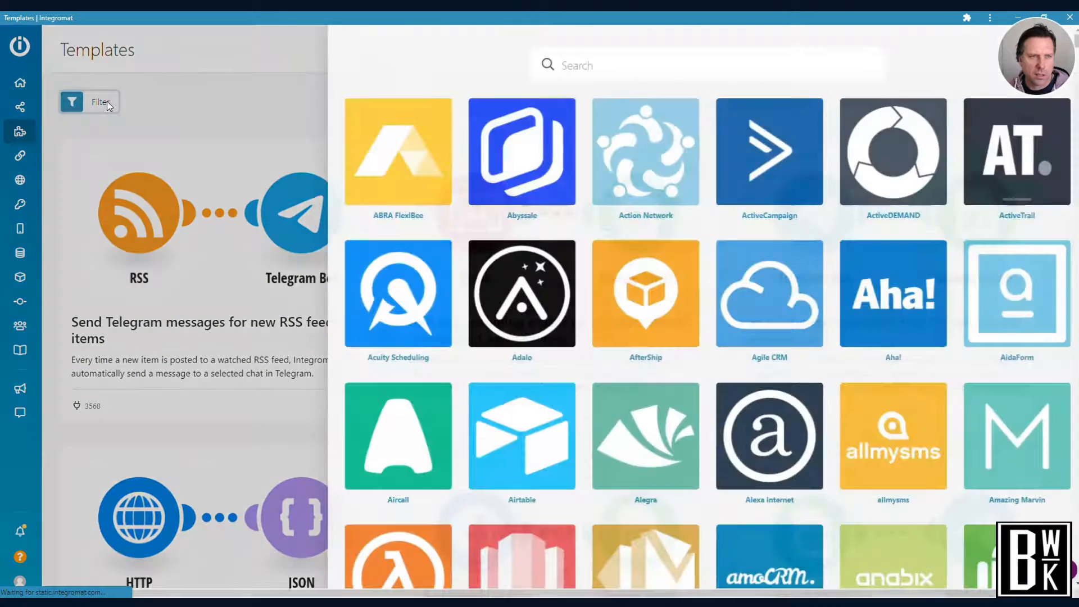
pyautogui.click(558, 66)
pyautogui.write('G')
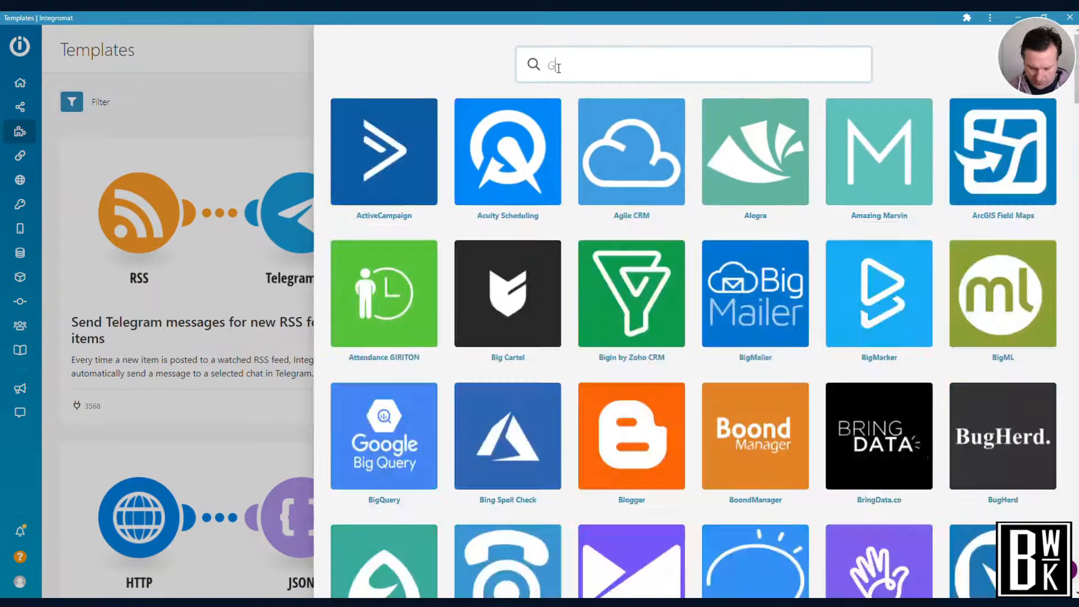
pyautogui.write('mail')
pyautogui.click(540, 152)
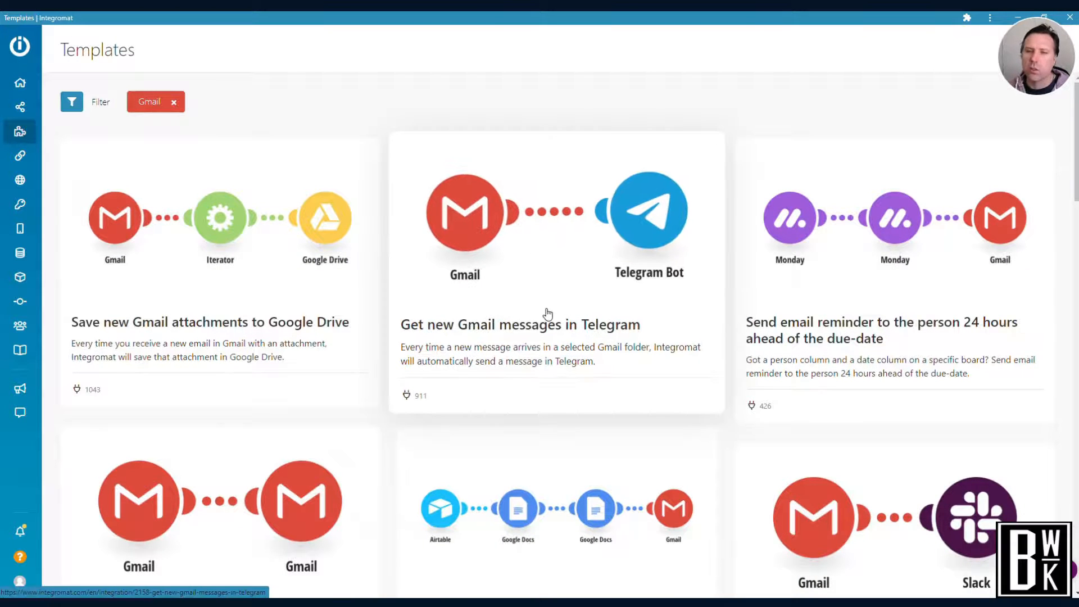
# Browse the Gmail templates to examine which apps and automations they combine with Gmail
pyautogui.scroll(-1, 548, 312)
pyautogui.scroll(-2, 548, 312)
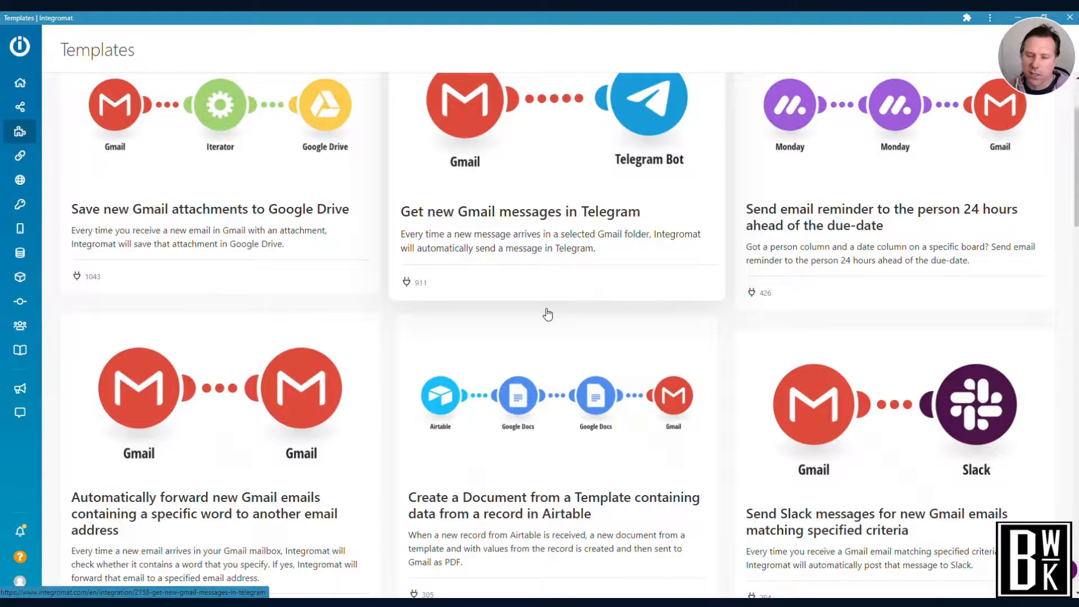
pyautogui.scroll(-6, 548, 314)
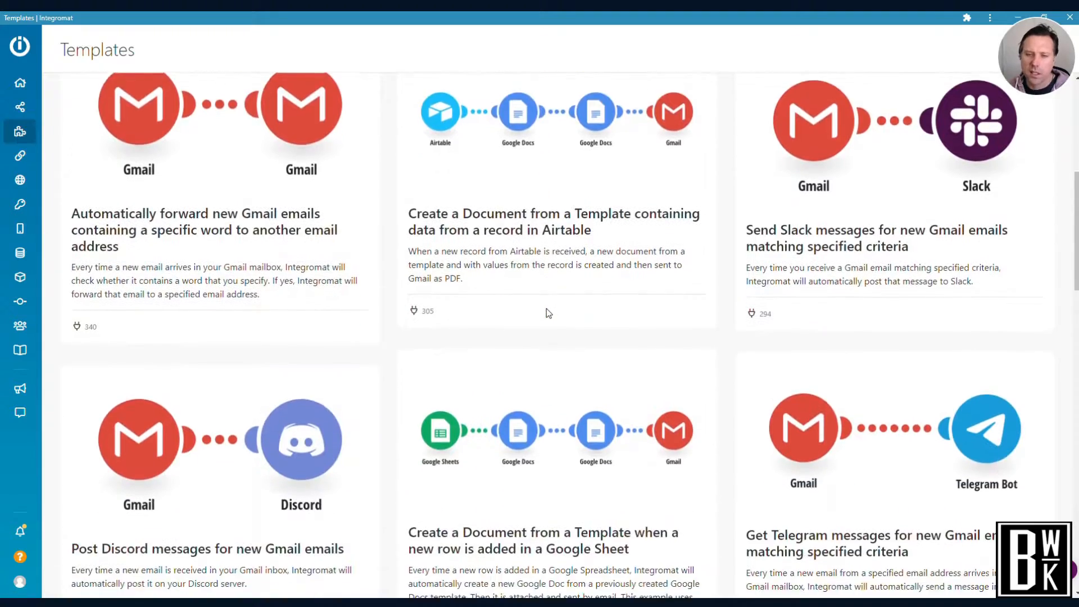
pyautogui.scroll(-6, 548, 313)
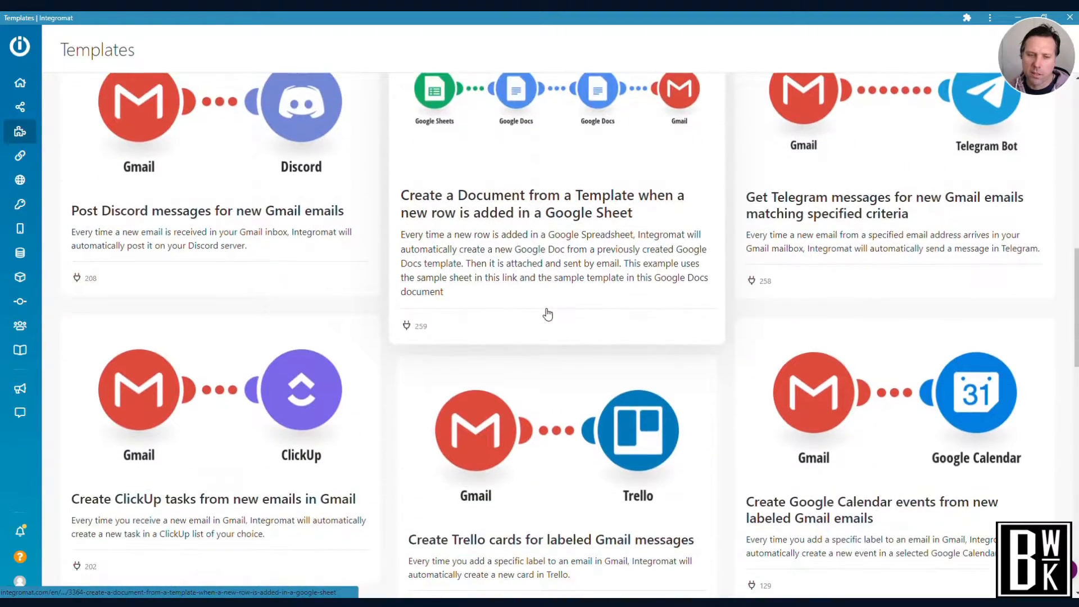
pyautogui.scroll(-2, 548, 314)
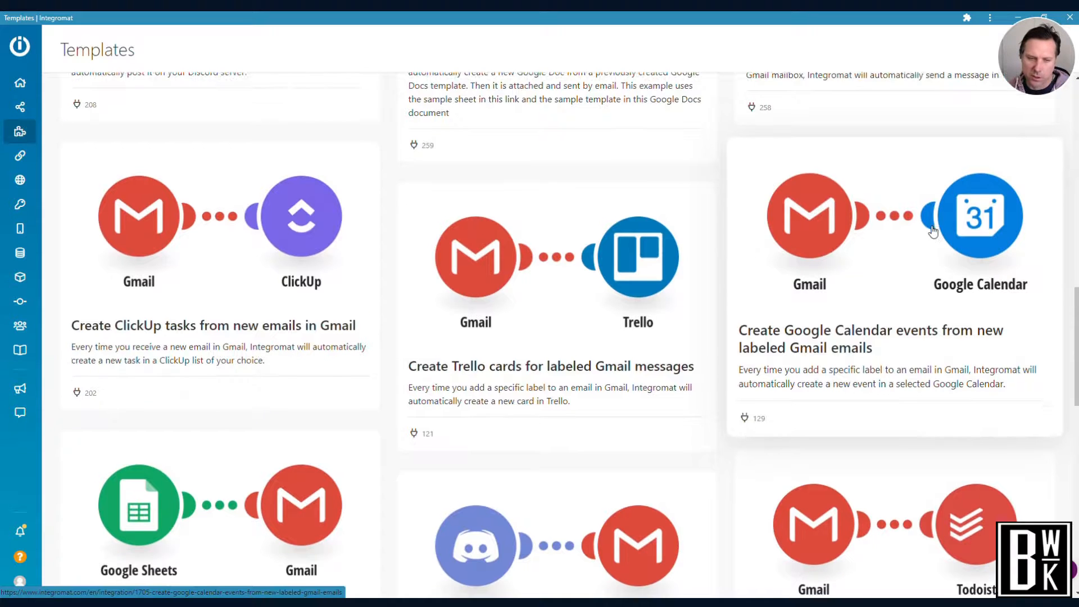
pyautogui.scroll(-3, 931, 230)
pyautogui.scroll(-1, 933, 230)
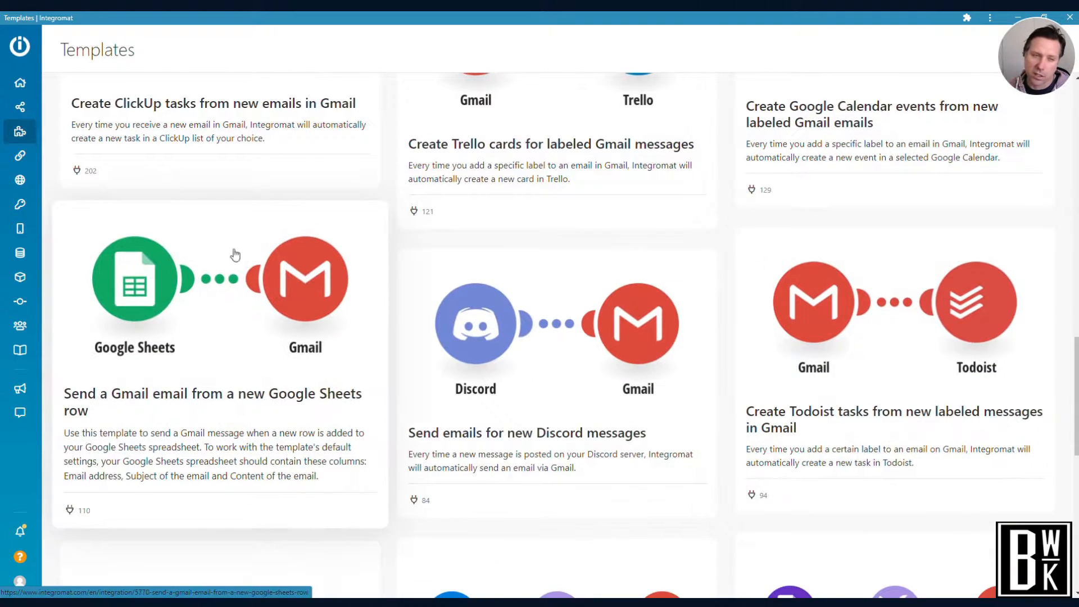
pyautogui.scroll(-1, 345, 309)
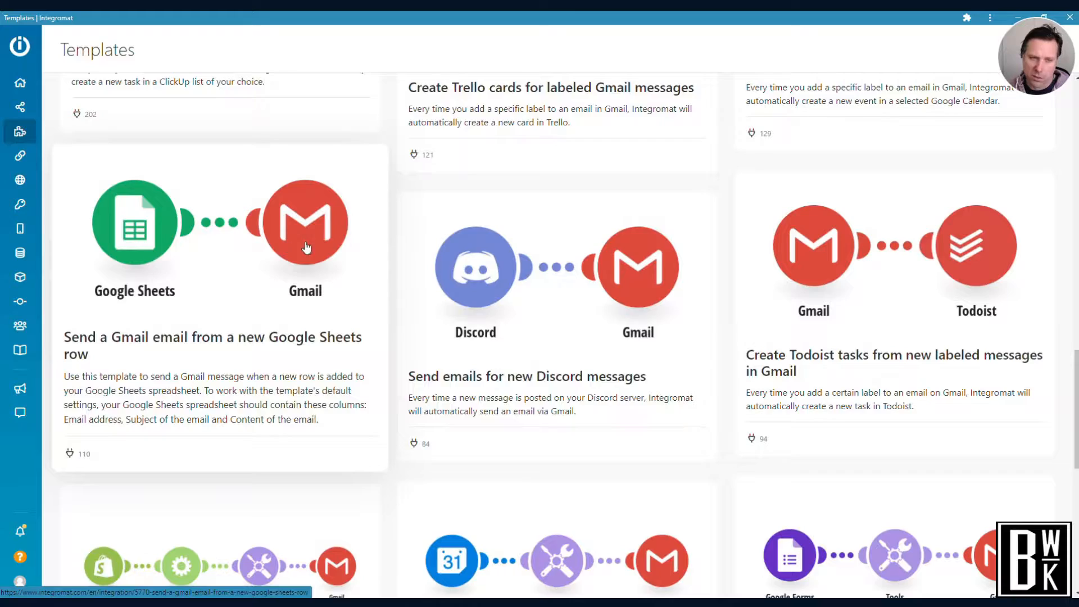
pyautogui.scroll(-2, 306, 247)
pyautogui.scroll(-3, 307, 247)
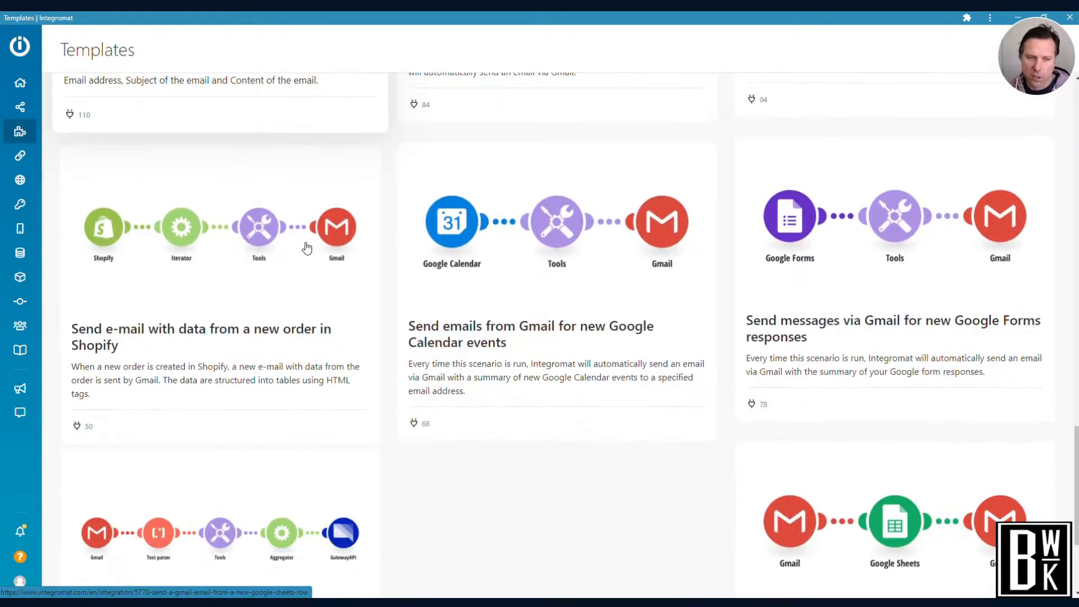
pyautogui.scroll(15, 306, 247)
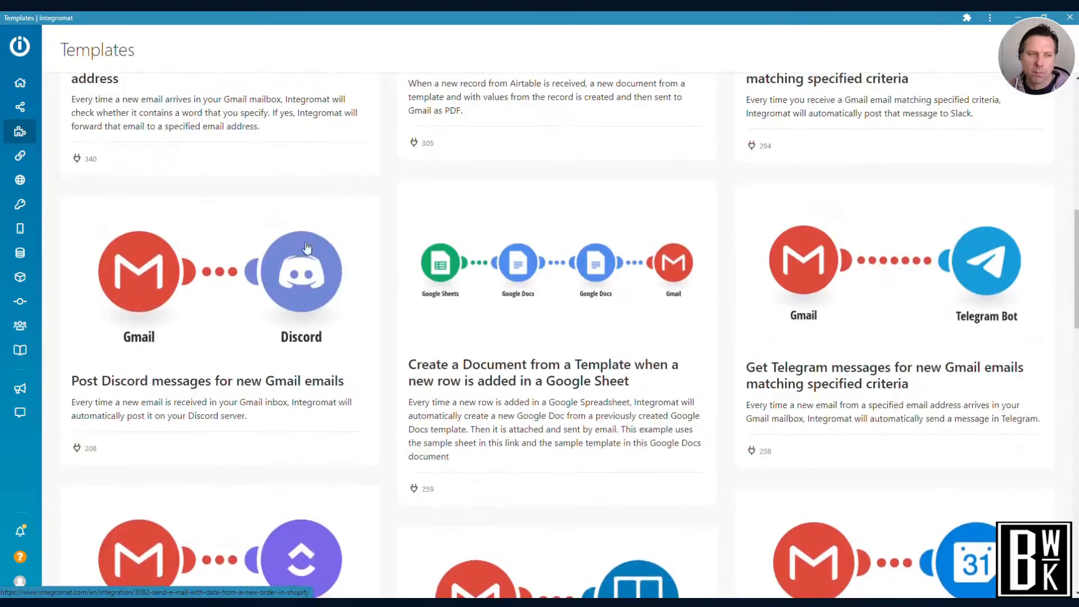
# Open the [Plutio] 'pending' invoice scenario from the Quotations/RFQ folder, examine its diagram, and return to the list of all scenarios
pyautogui.click(20, 107)
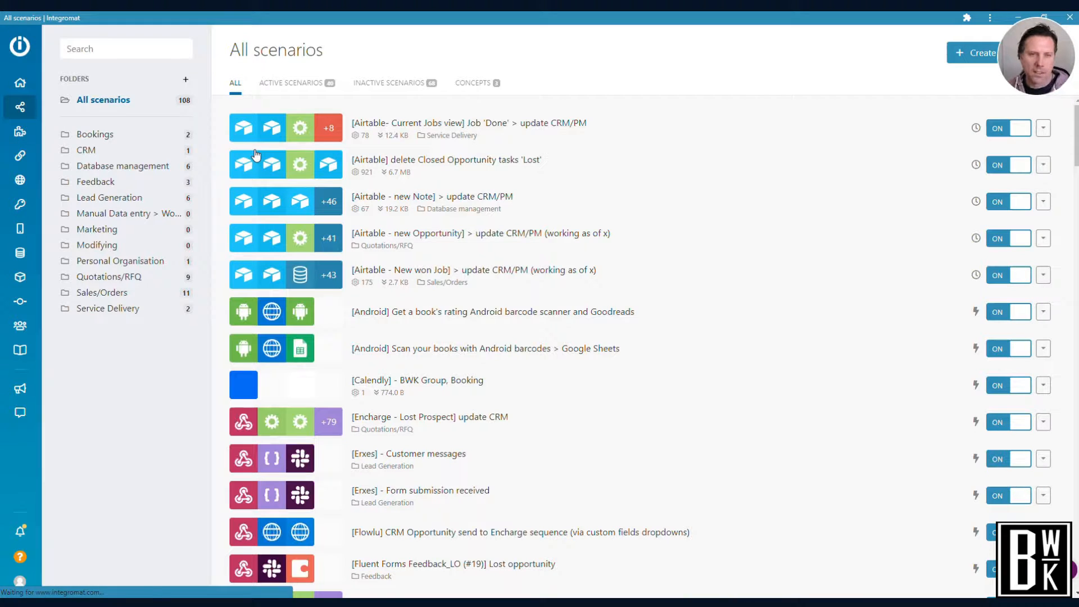
pyautogui.click(143, 277)
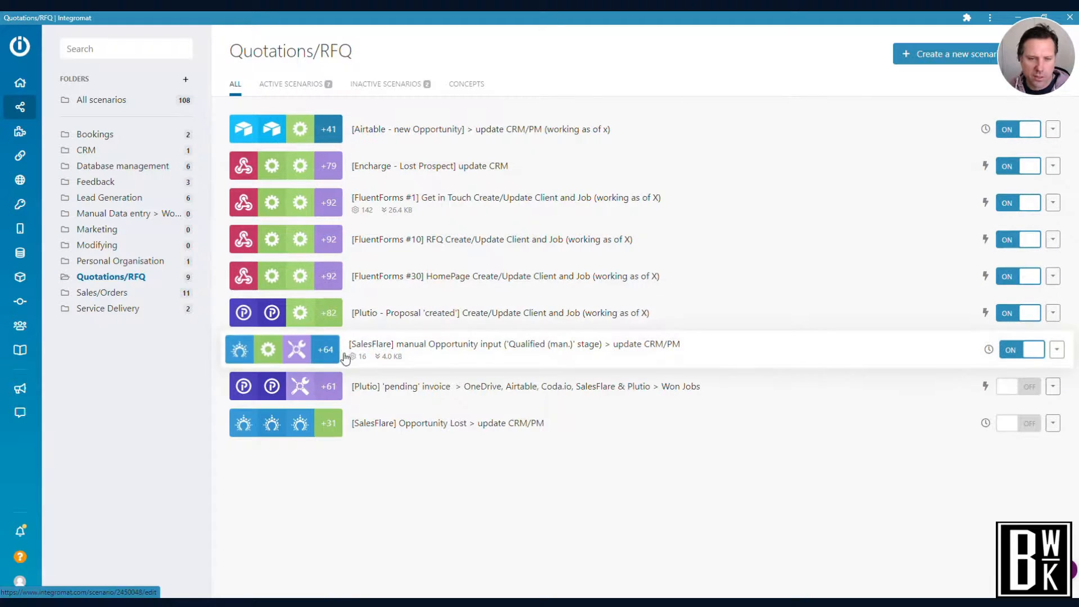
pyautogui.click(300, 388)
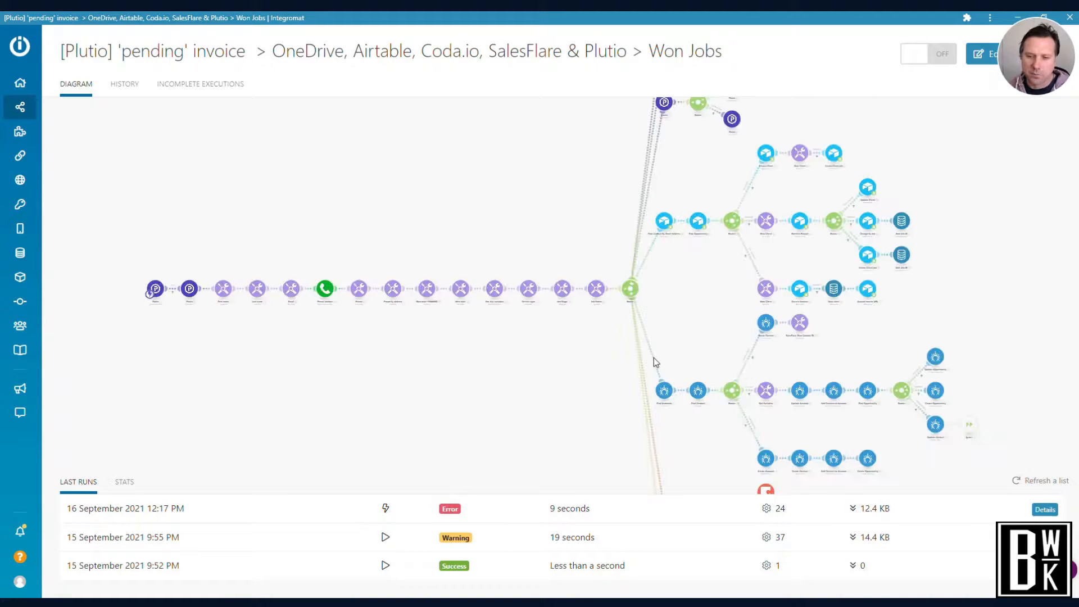
pyautogui.click(375, 249)
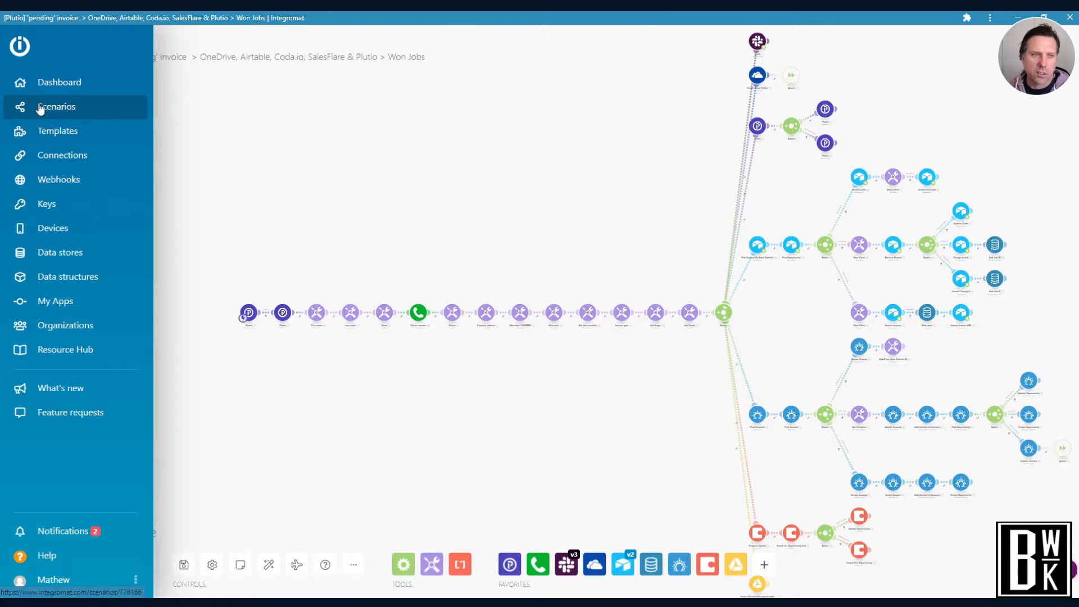
pyautogui.click(40, 107)
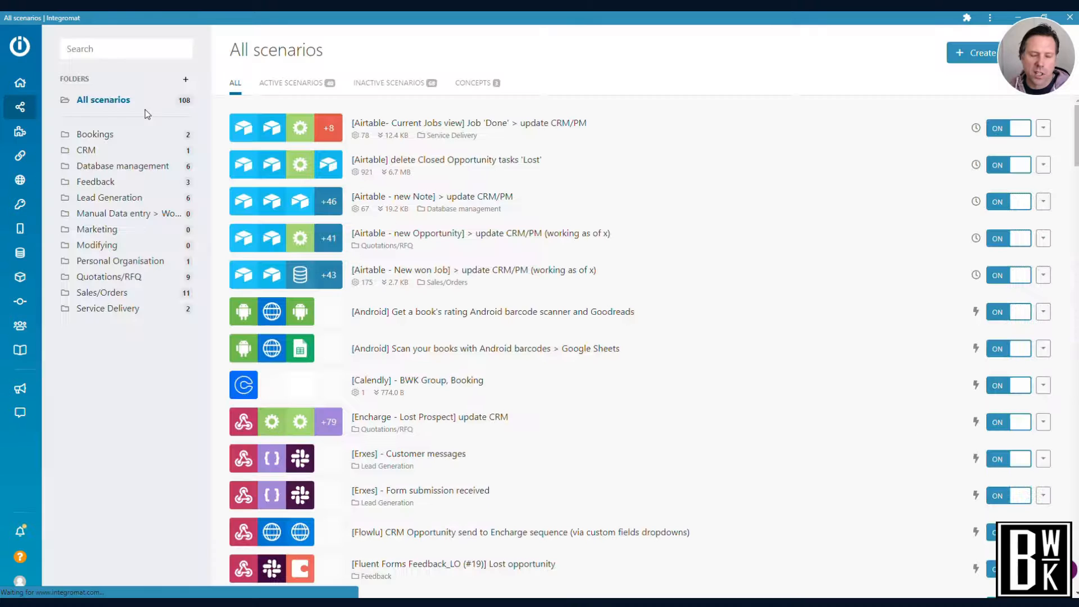